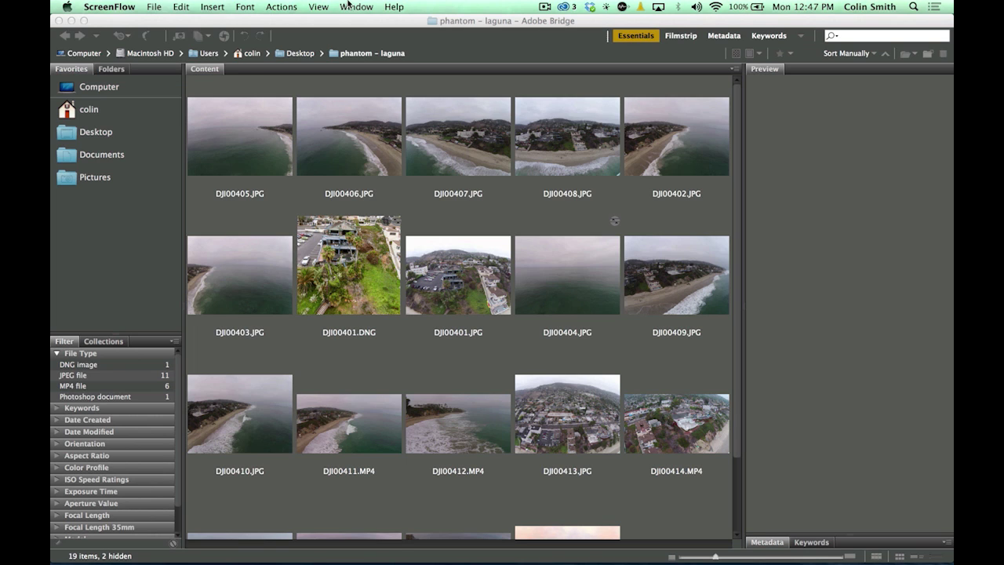
Preview the beach shots DJI00405 to DJI00408, then DJI00402 and DJI00403.
left_click(237, 138)
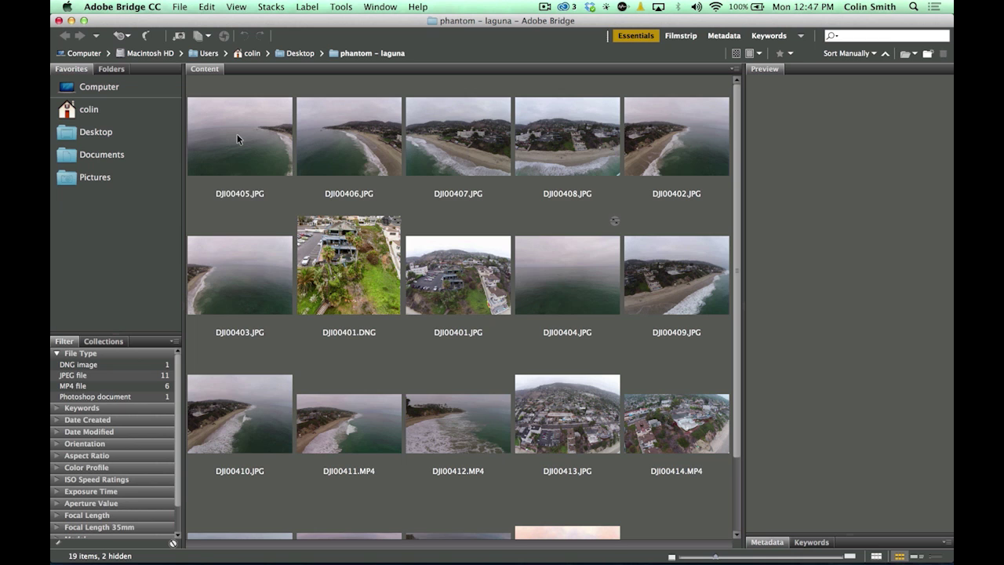
left_click(238, 139)
left_click(348, 127)
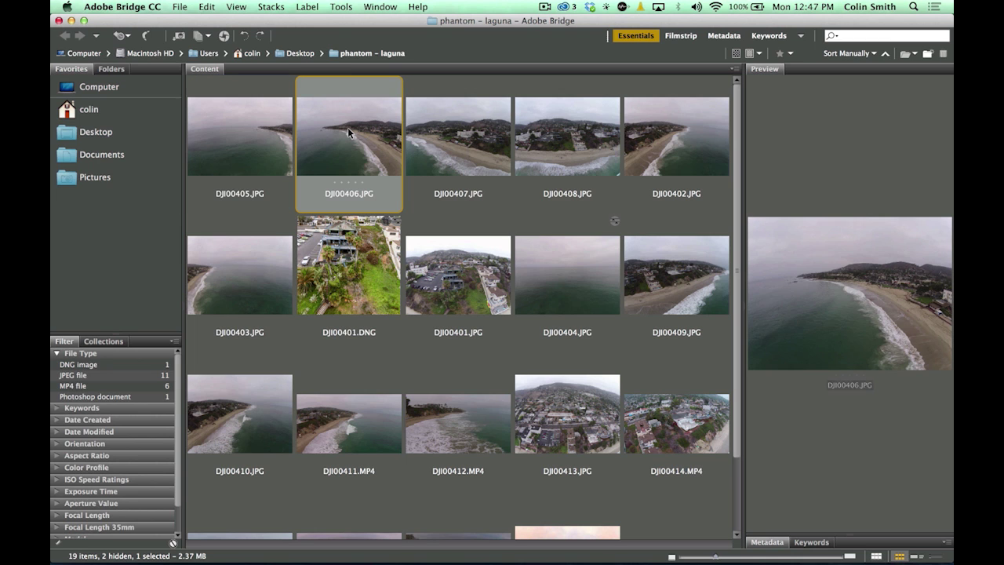
left_click(462, 122)
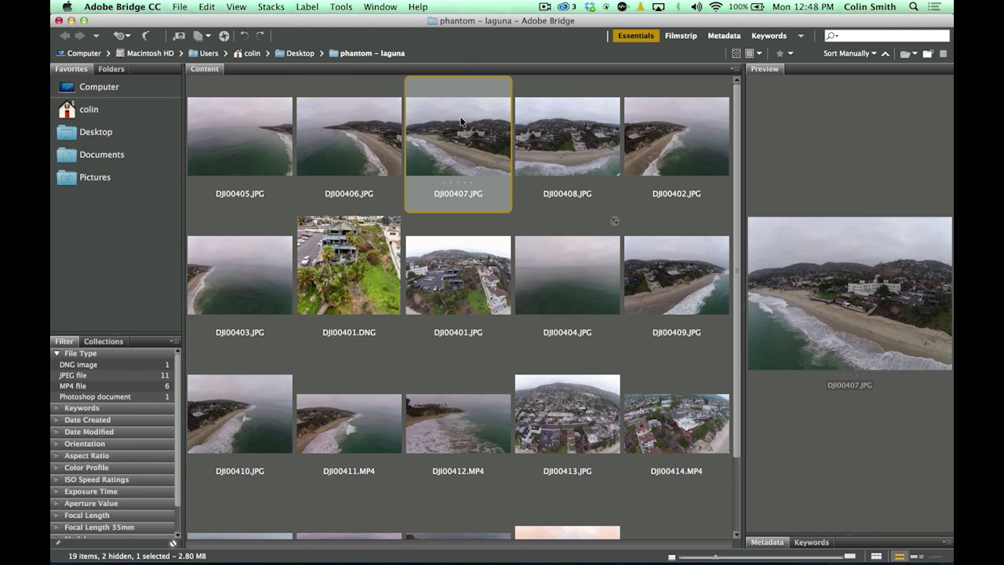
left_click(562, 119)
left_click(650, 123)
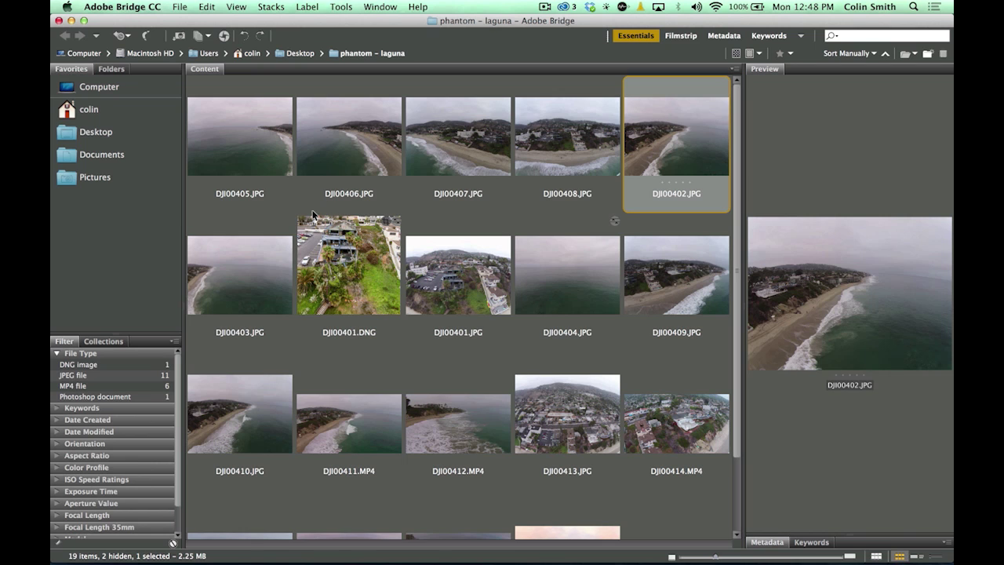
left_click(263, 237)
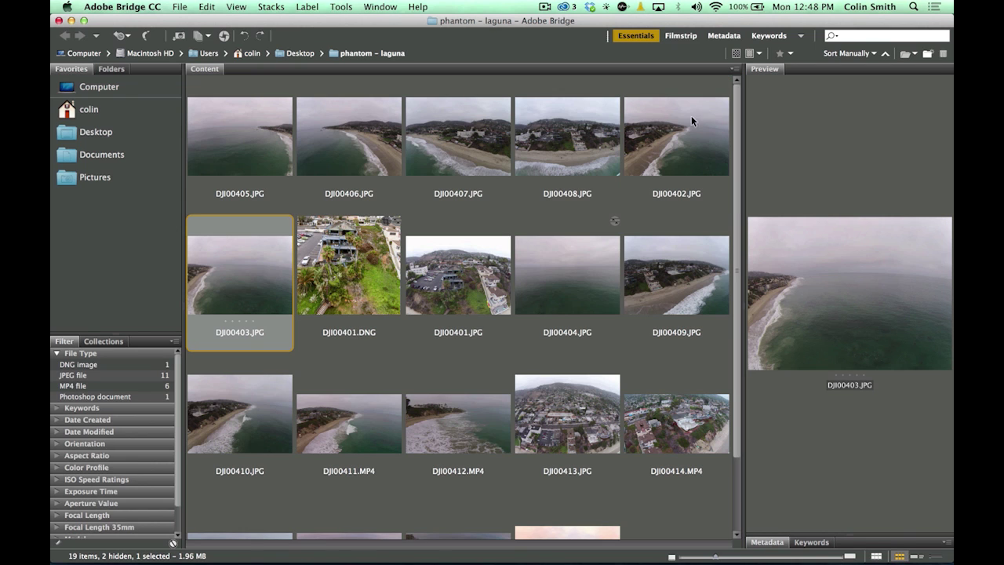
Drag DJI00404.JPG to just after DJI00403.JPG, recheck both, and select DJI00405.JPG.
left_click_drag(550, 265, 604, 174)
left_click_drag(678, 147, 377, 267)
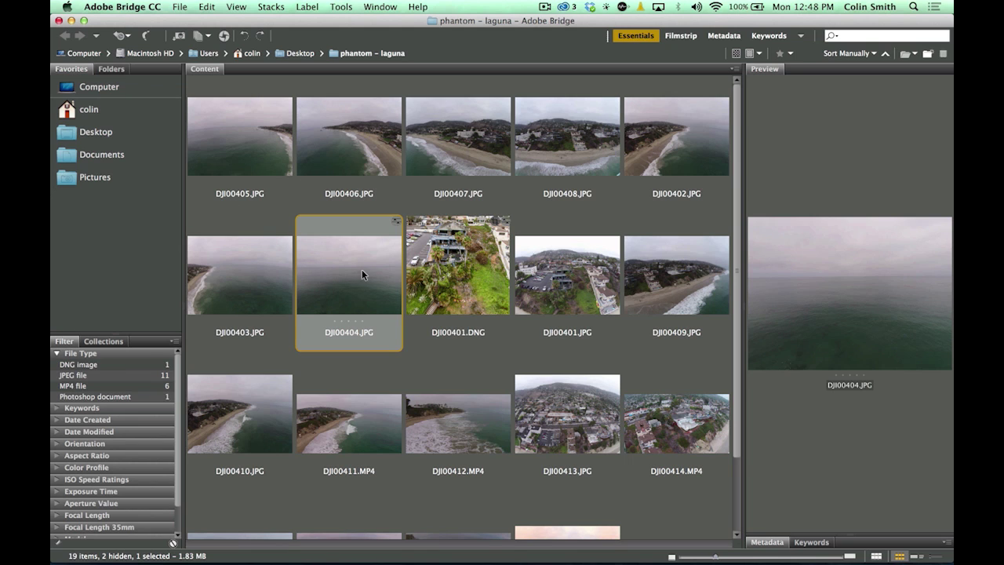
left_click(692, 156)
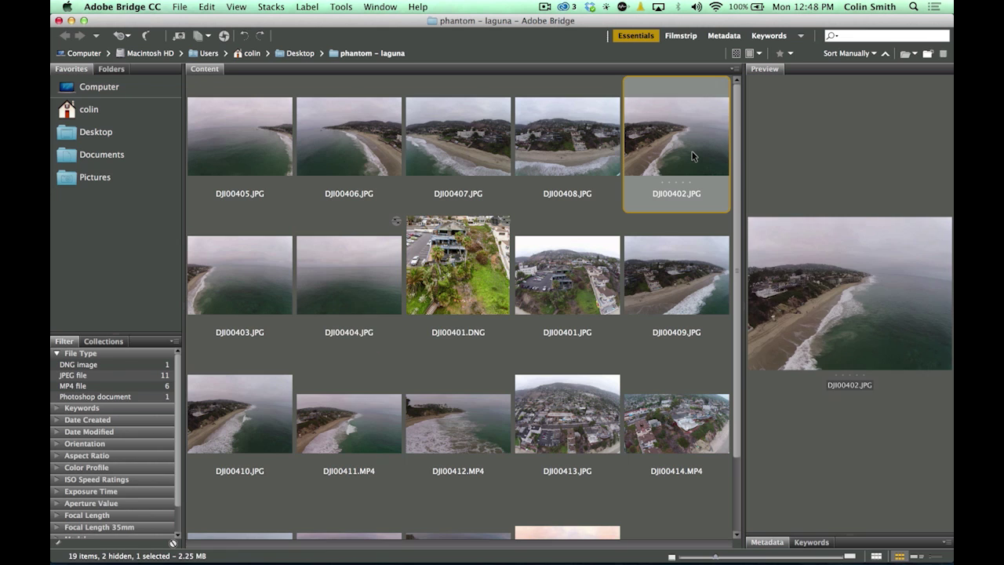
left_click(261, 263)
left_click(241, 159)
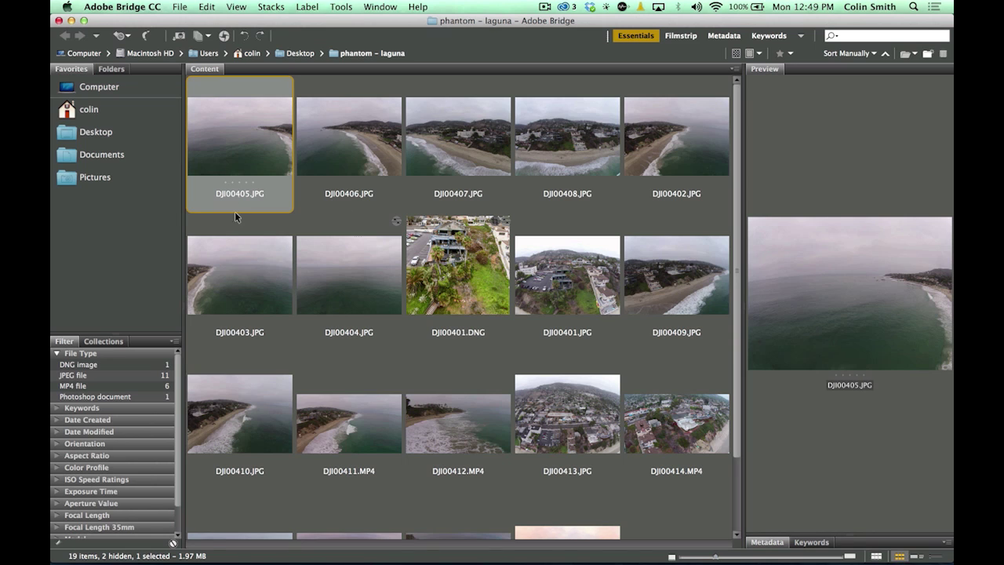
Shift-select DJI00405 through DJI00403 and choose Open in Camera Raw from the context menu.
left_click(237, 274, "shift")
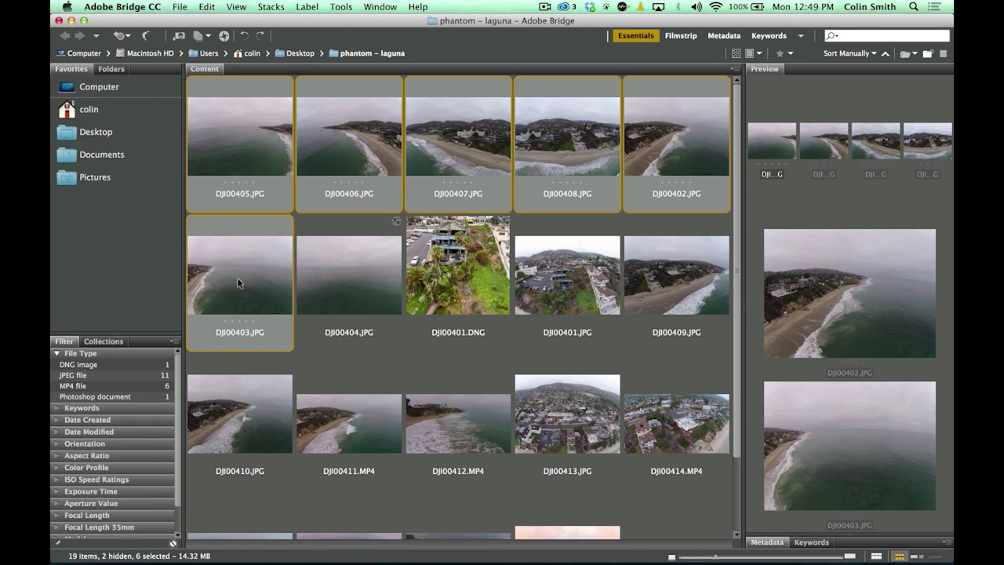
right_click(259, 134)
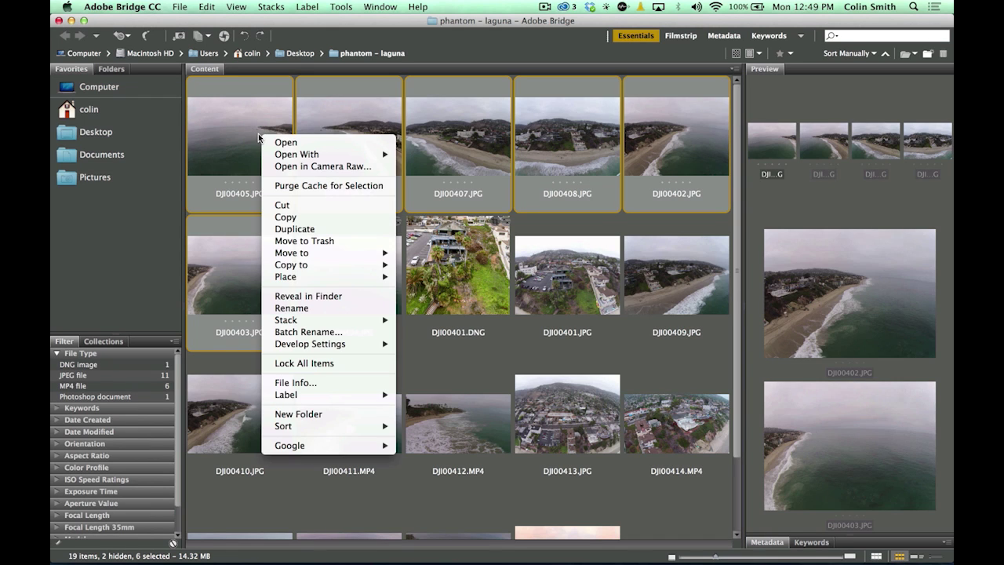
mouse_move(311, 157)
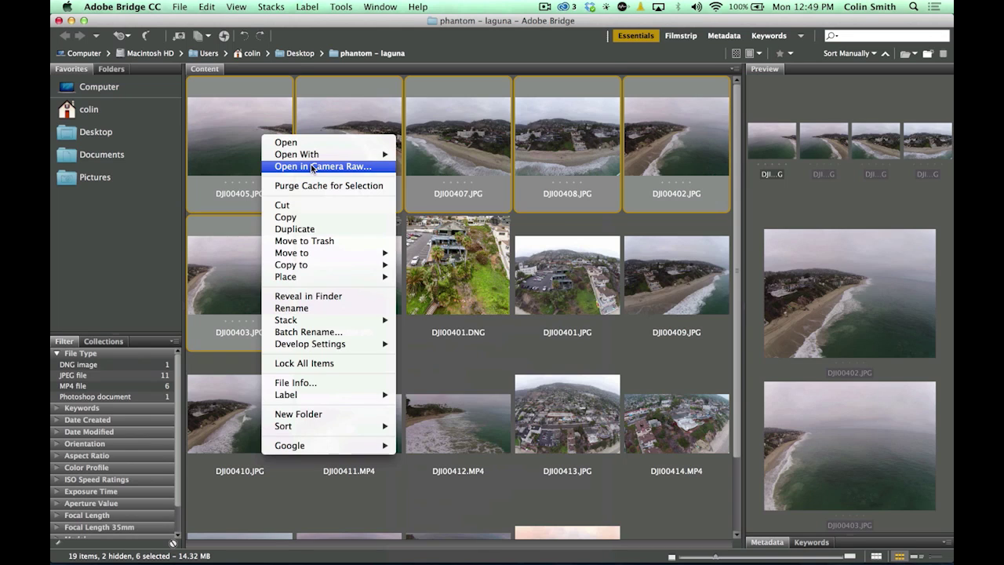
left_click(312, 167)
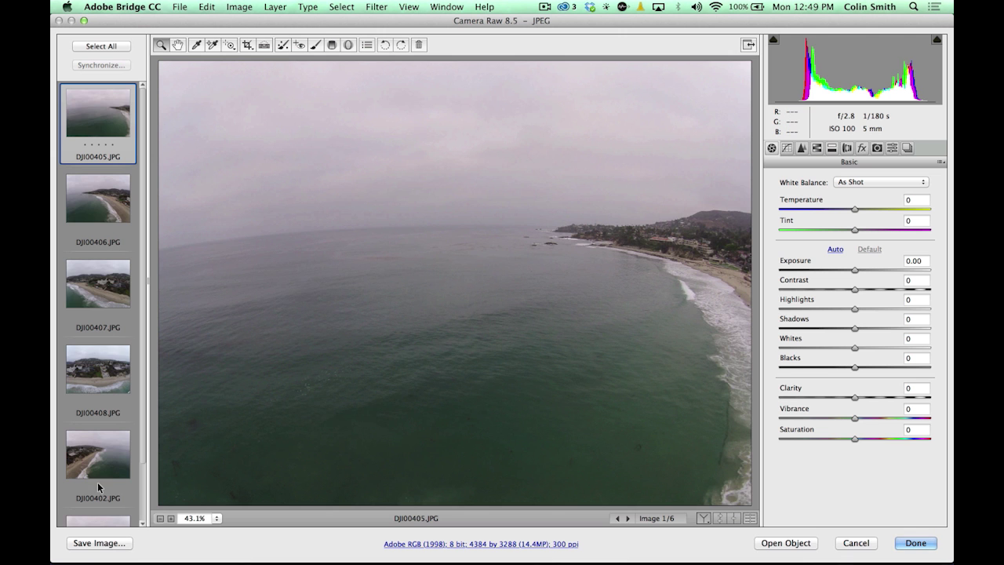
Enable lens profile corrections for all six photos with the DJI PHANTOM VISION FC200 profile, then click Done.
left_click(103, 45)
scroll(106, 201, "down", 2)
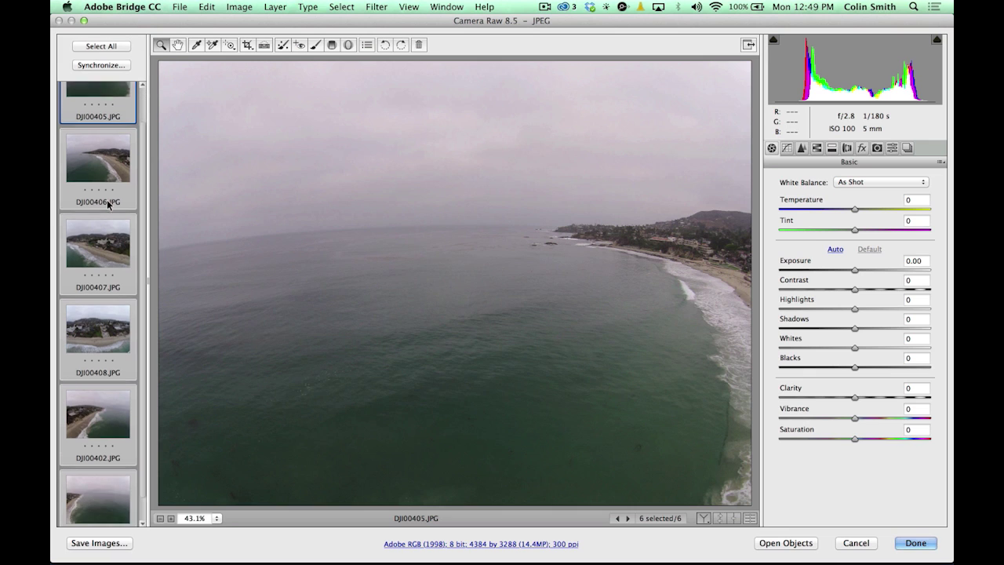
scroll(107, 205, "up", 2)
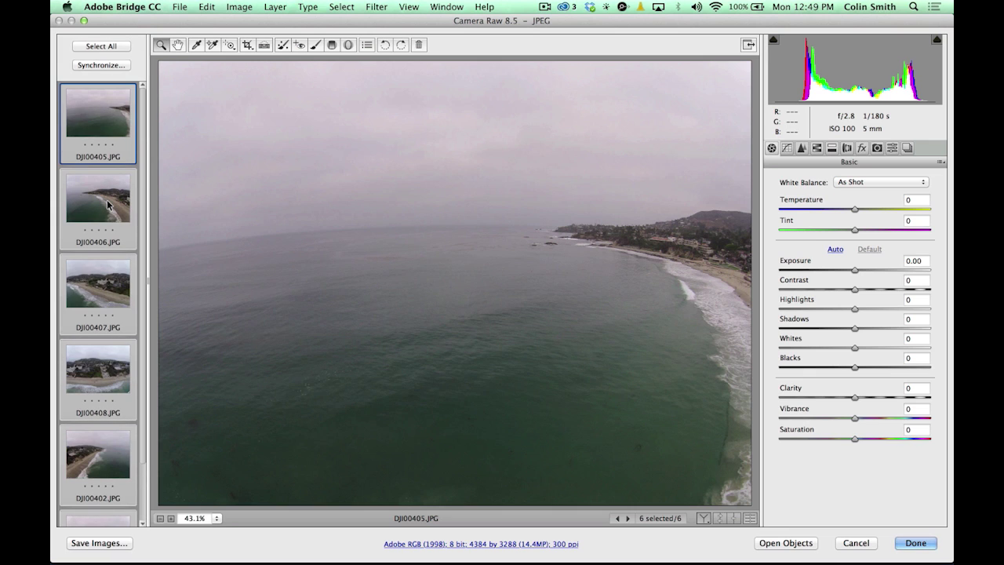
left_click(847, 148)
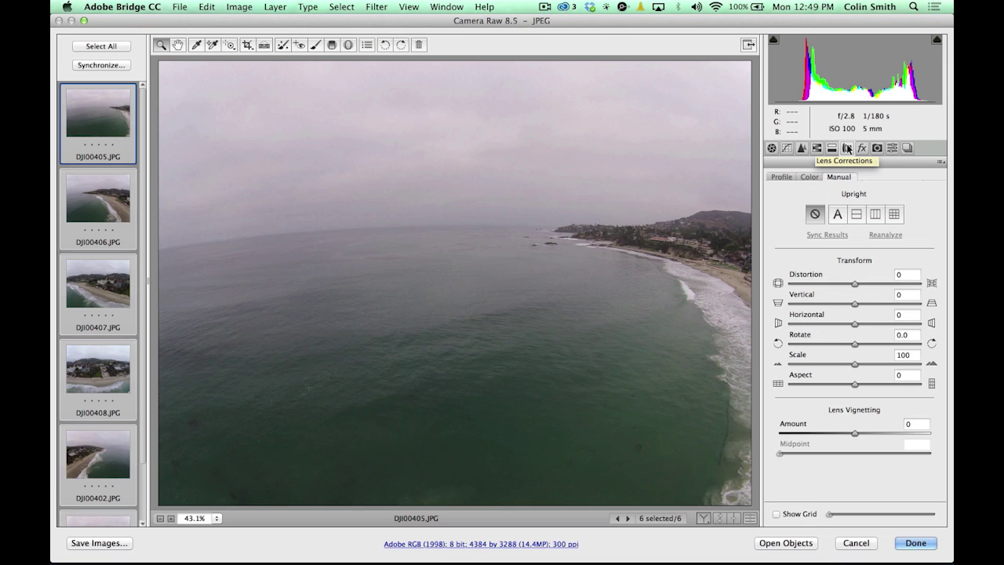
left_click(781, 177)
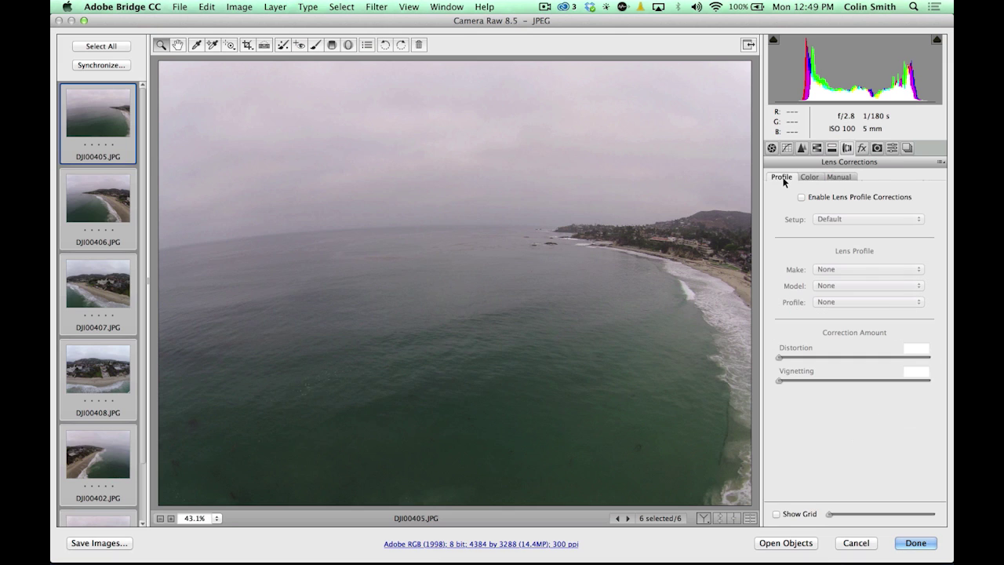
left_click(801, 197)
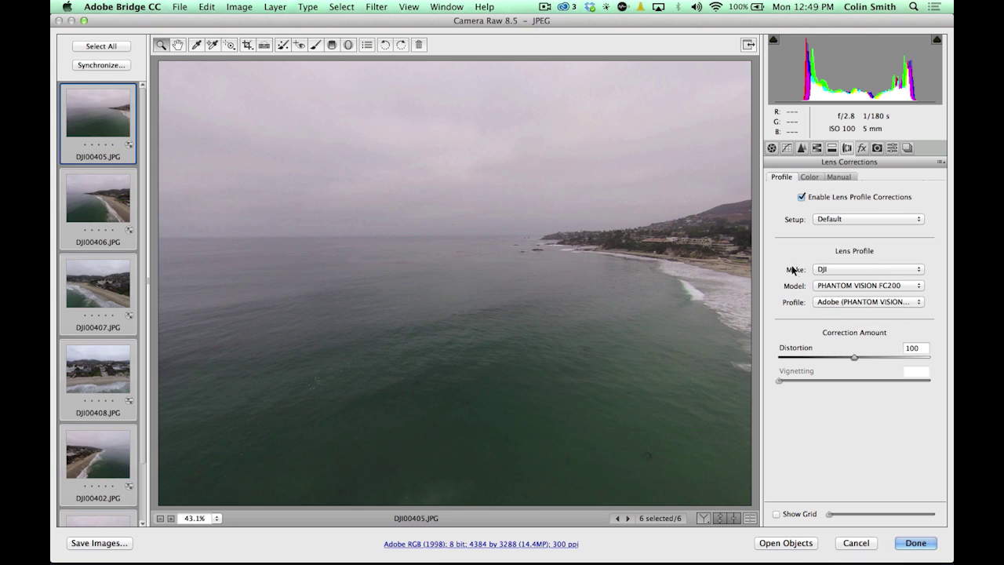
left_click(875, 307)
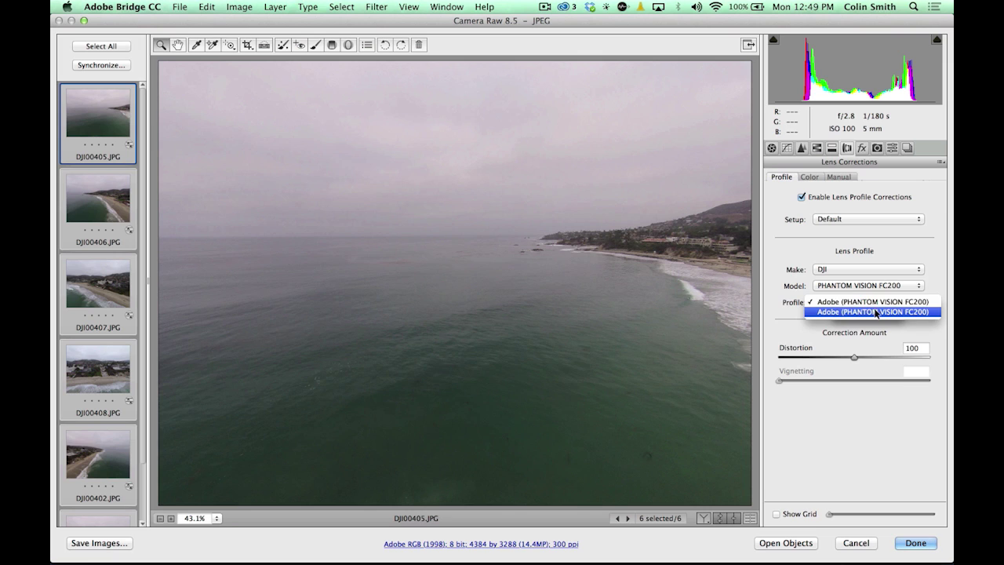
left_click(873, 305)
left_click(864, 286)
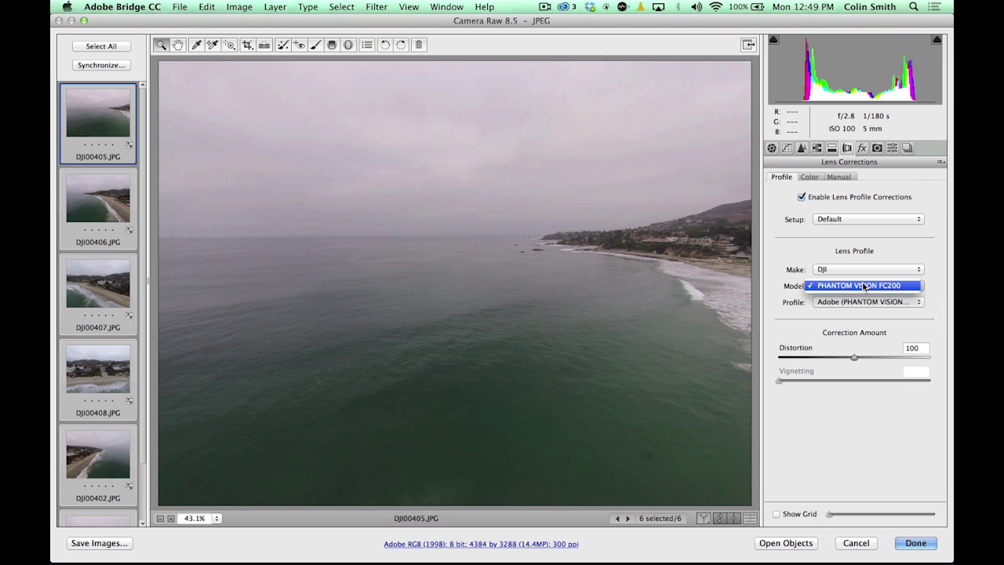
left_click(863, 287)
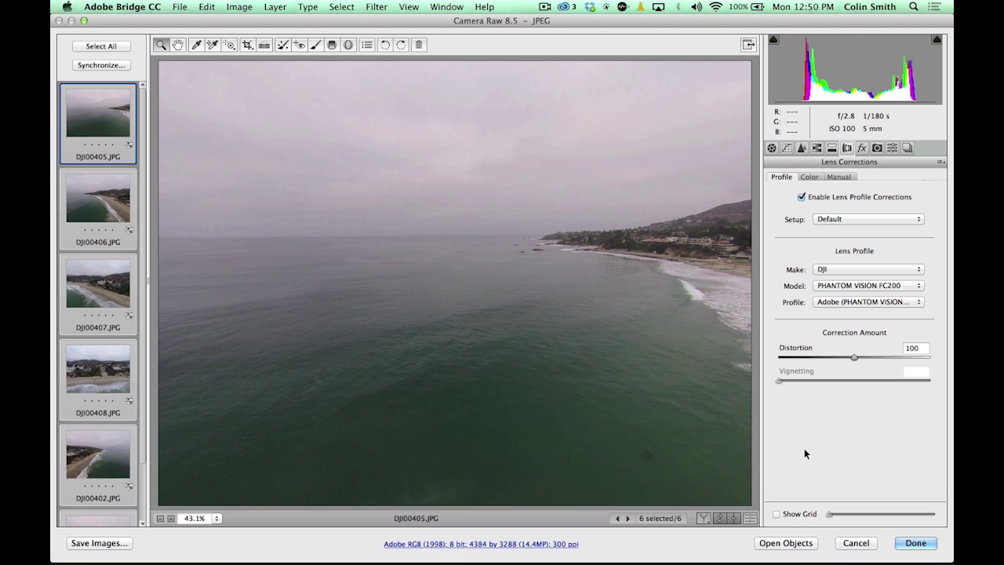
left_click(918, 544)
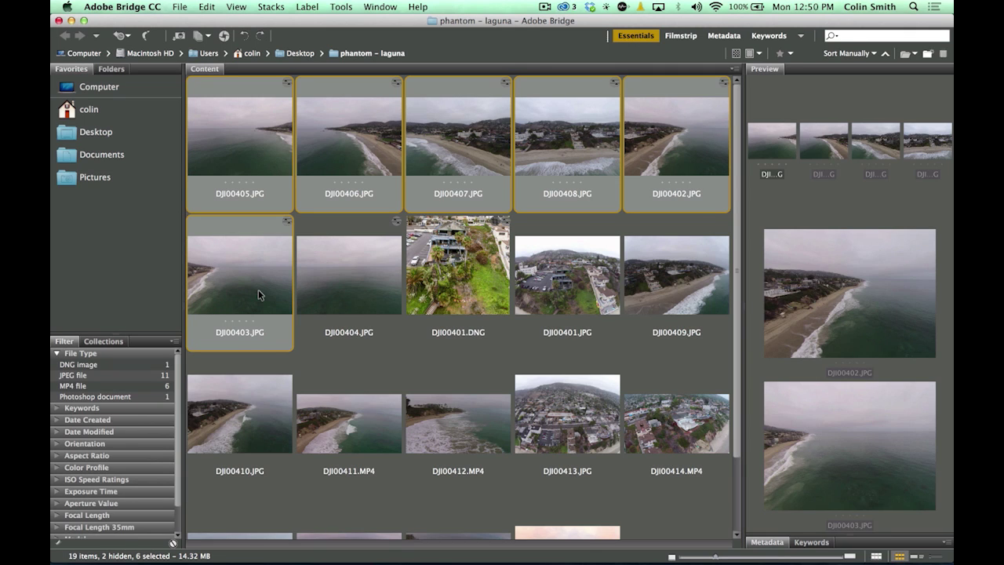
Run Tools > Photoshop > Photomerge on the six selected photos.
left_click(330, 6)
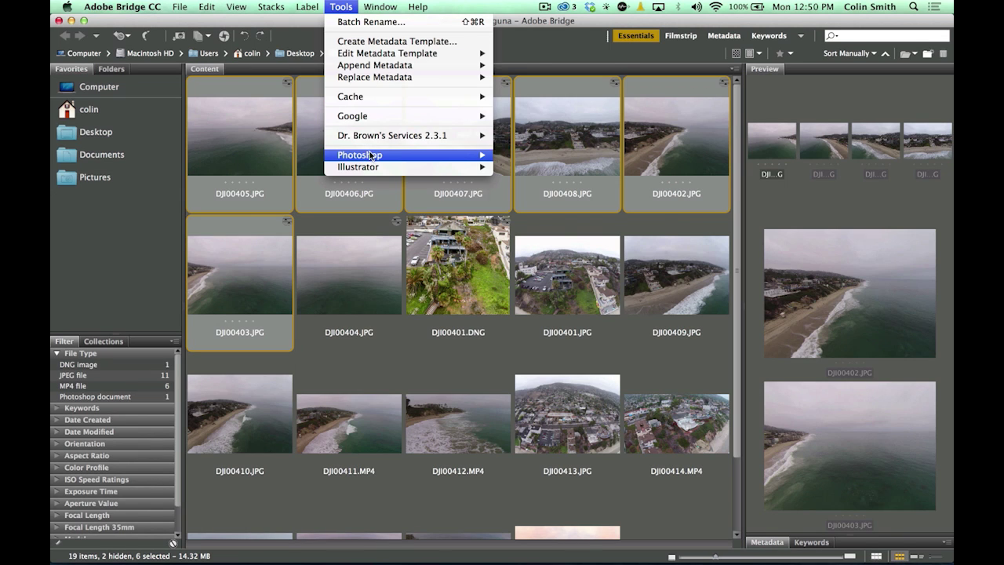
mouse_move(373, 155)
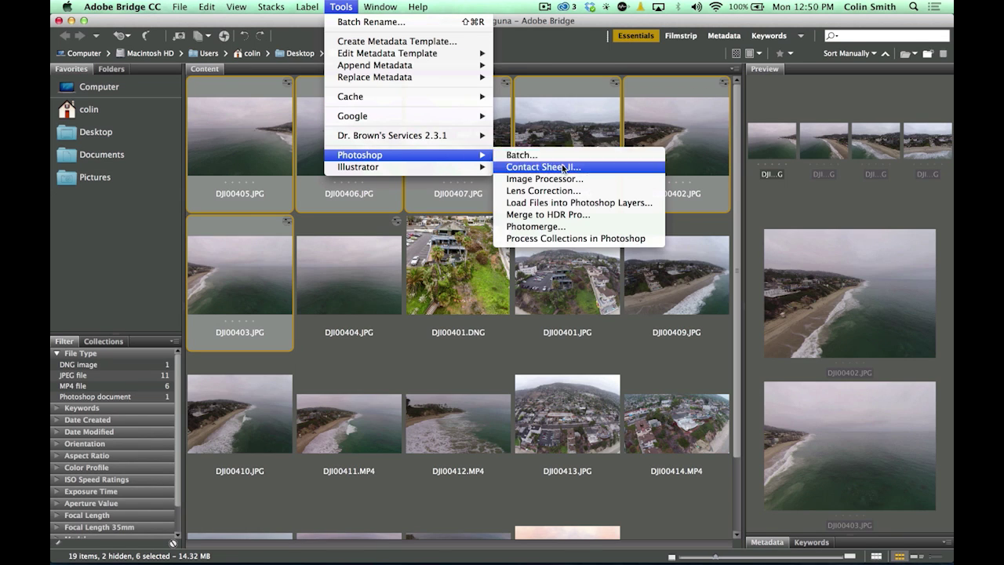
left_click(590, 229)
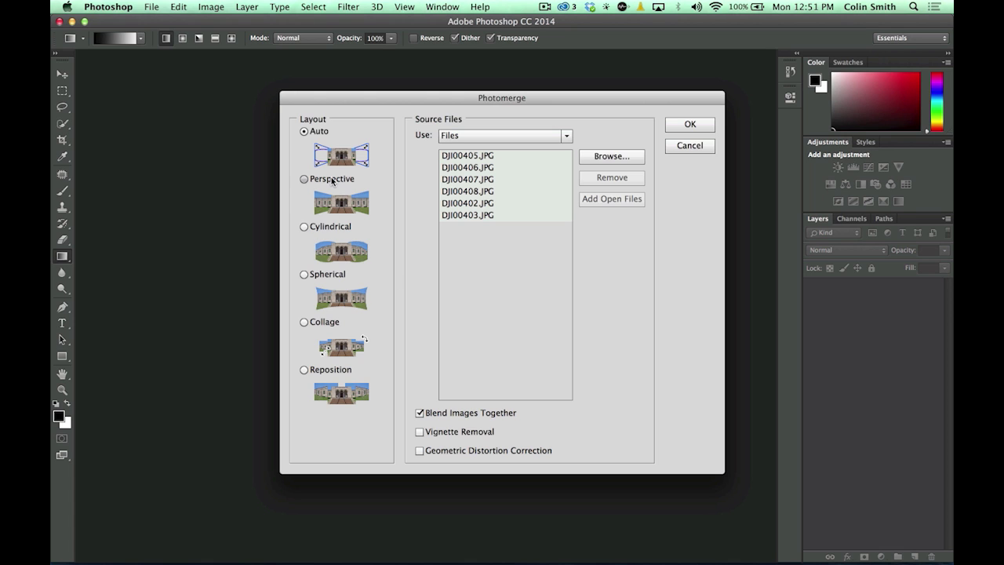
Keep Auto layout and Blend Images Together, and confirm the Photomerge with OK.
left_click(689, 124)
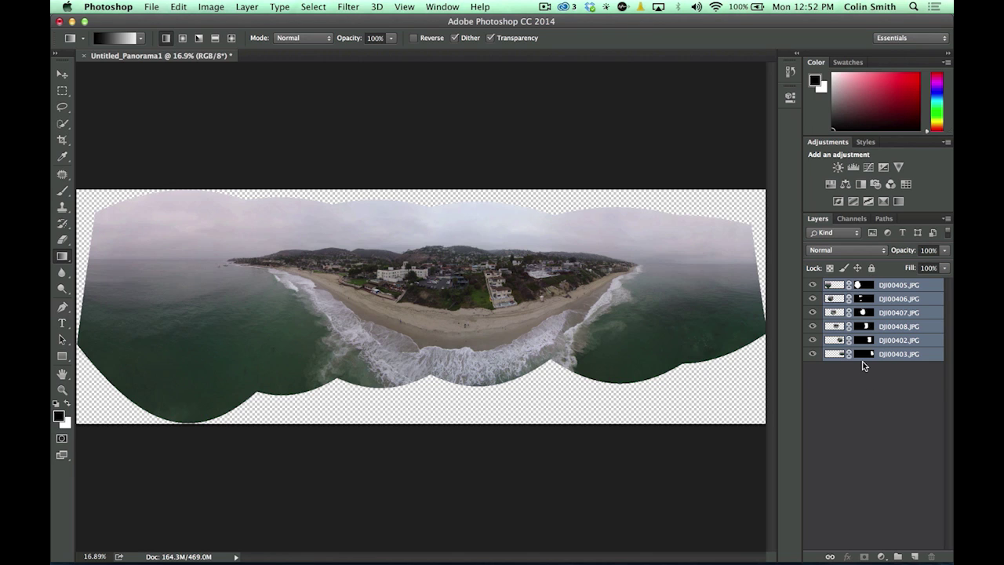
Merge the six selected panorama layers into one DJI00405.JPG layer with Cmd+E.
key("super+e")
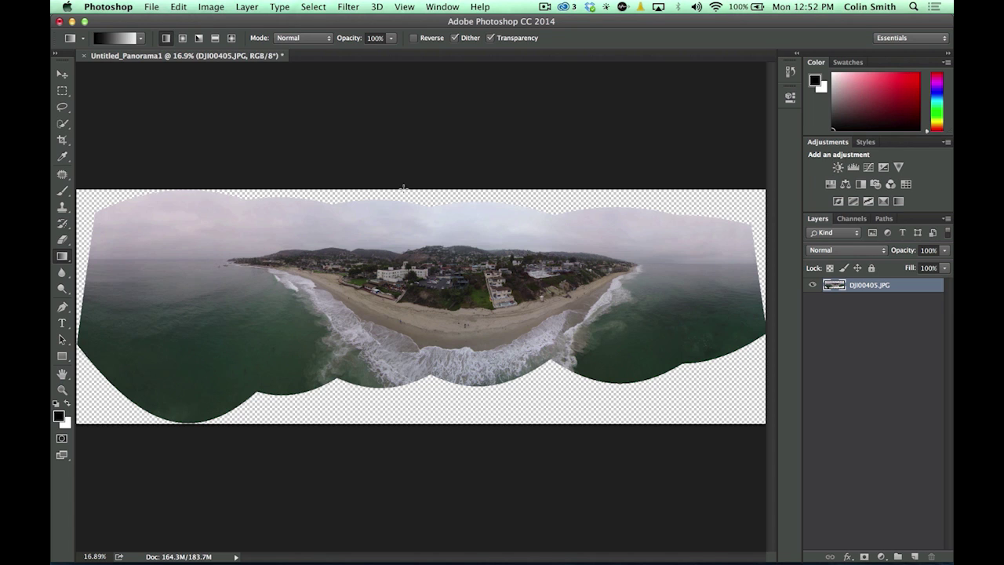
Crop the panorama inward from the top-left, sides, bottom and bottom-right corner, then commit.
left_click(61, 142)
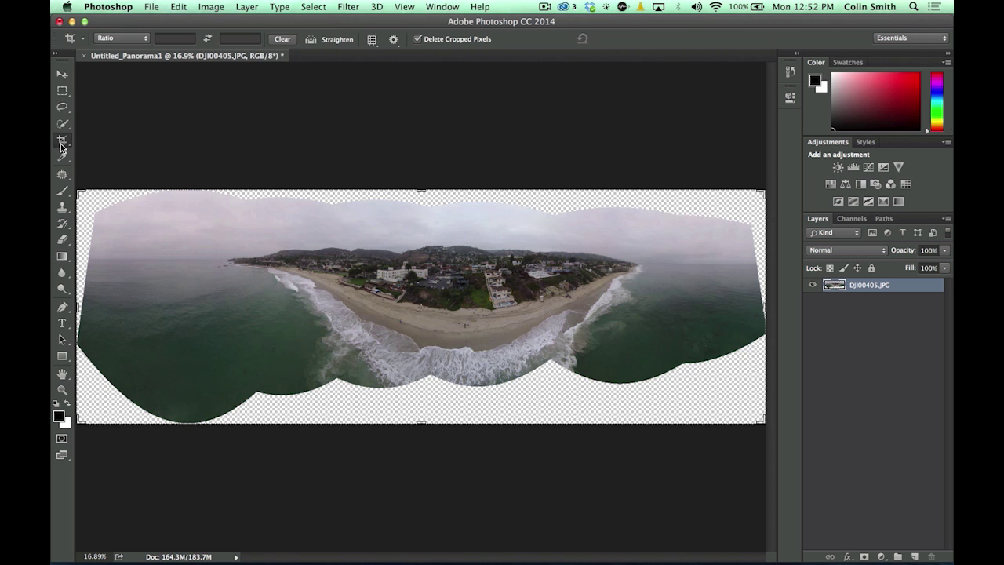
mouse_move(79, 191)
left_mouse_down()
mouse_move(193, 207)
mouse_move(82, 202)
mouse_move(96, 202)
left_mouse_up()
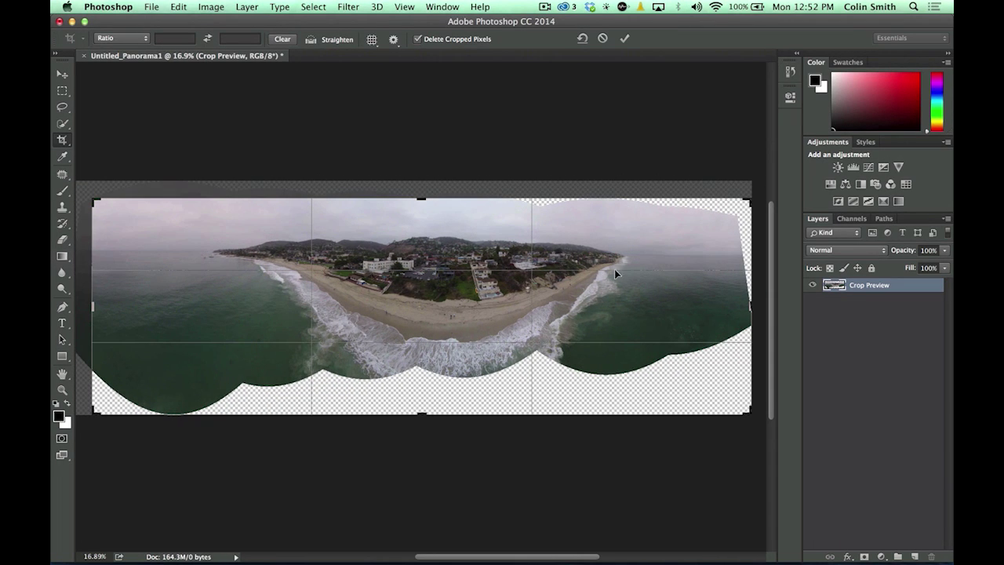
left_click_drag(755, 304, 744, 304)
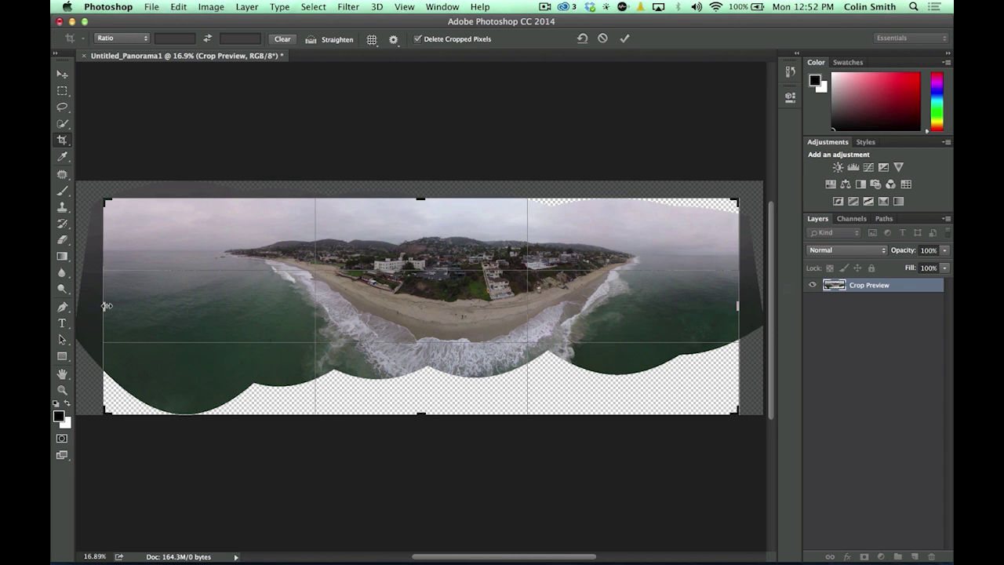
left_click_drag(109, 305, 113, 306)
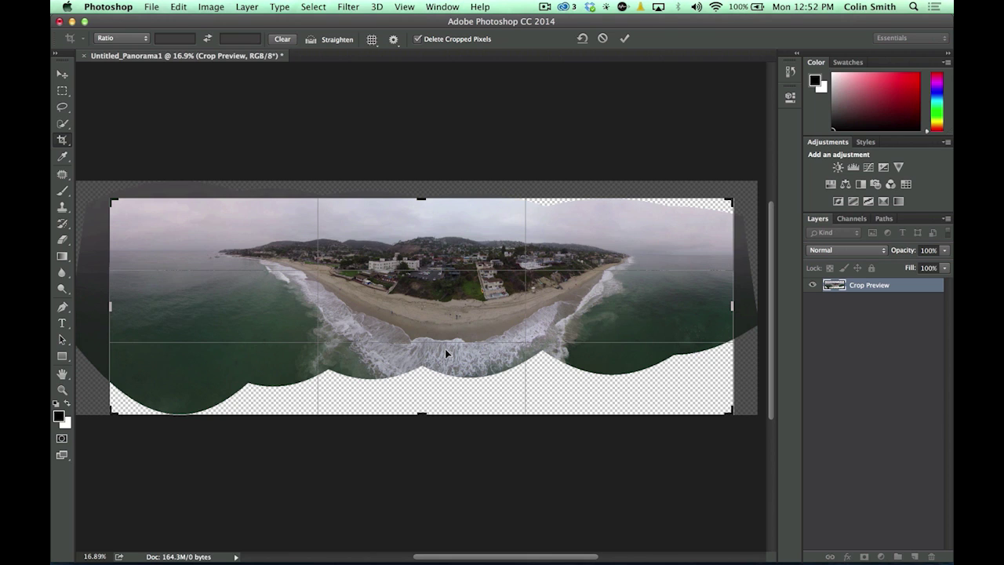
left_click_drag(422, 413, 421, 386)
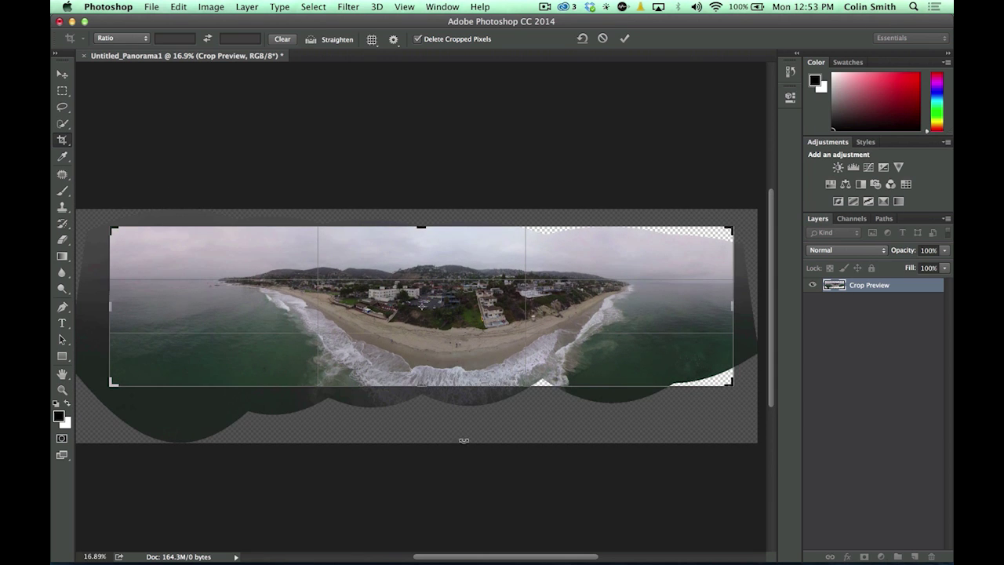
mouse_move(456, 390)
left_mouse_down()
mouse_move(457, 414)
mouse_move(453, 393)
left_mouse_up()
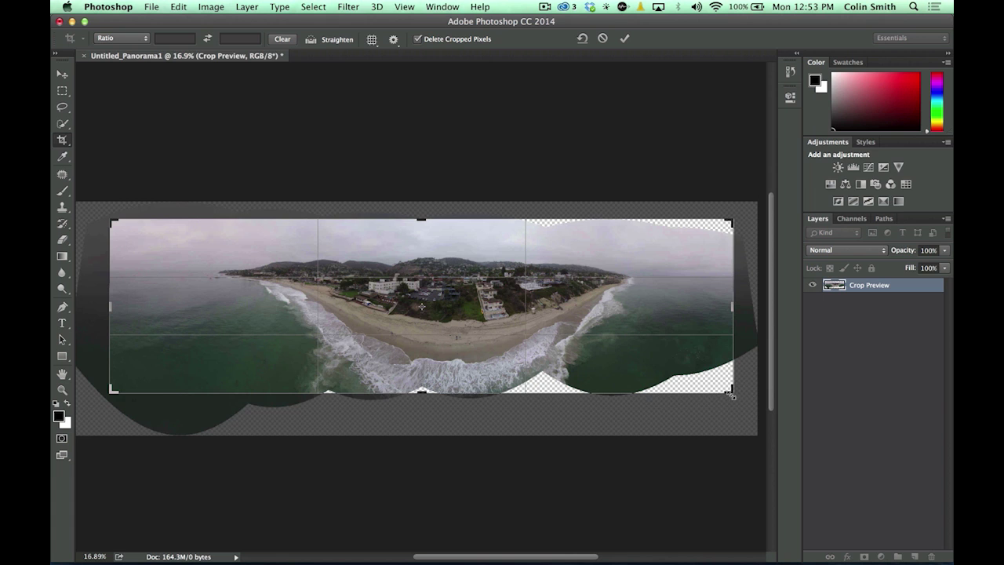
left_click_drag(732, 396, 740, 370)
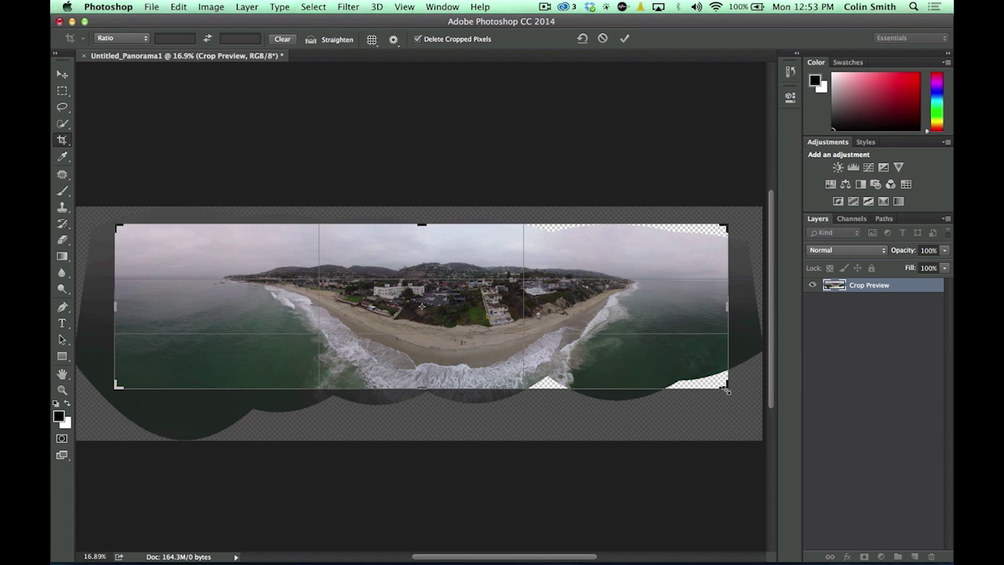
key("Return")
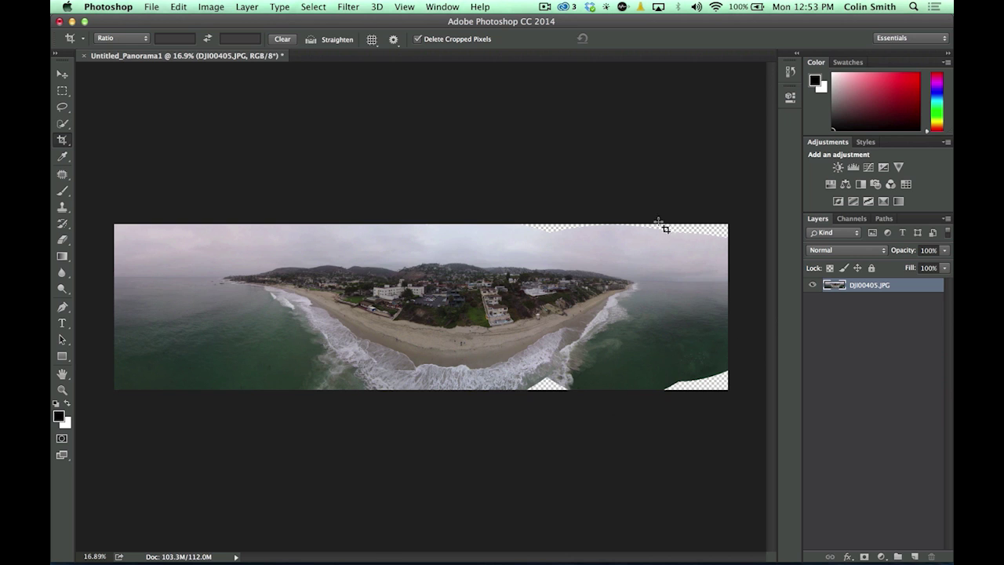
Select the transparent gaps by loading the layer pixels, inverting, and expanding by 20 px.
left_click(836, 285, "super")
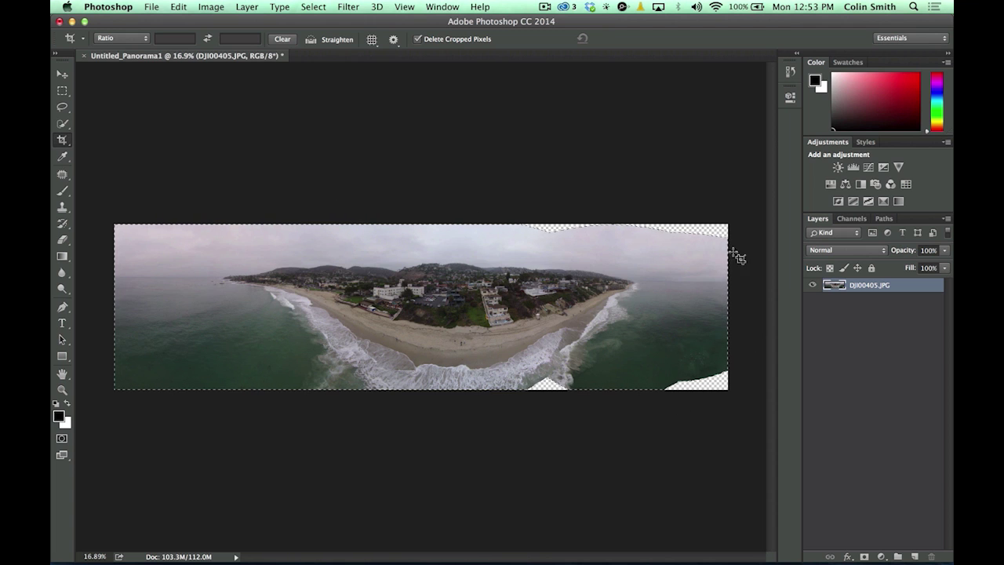
left_click(315, 6)
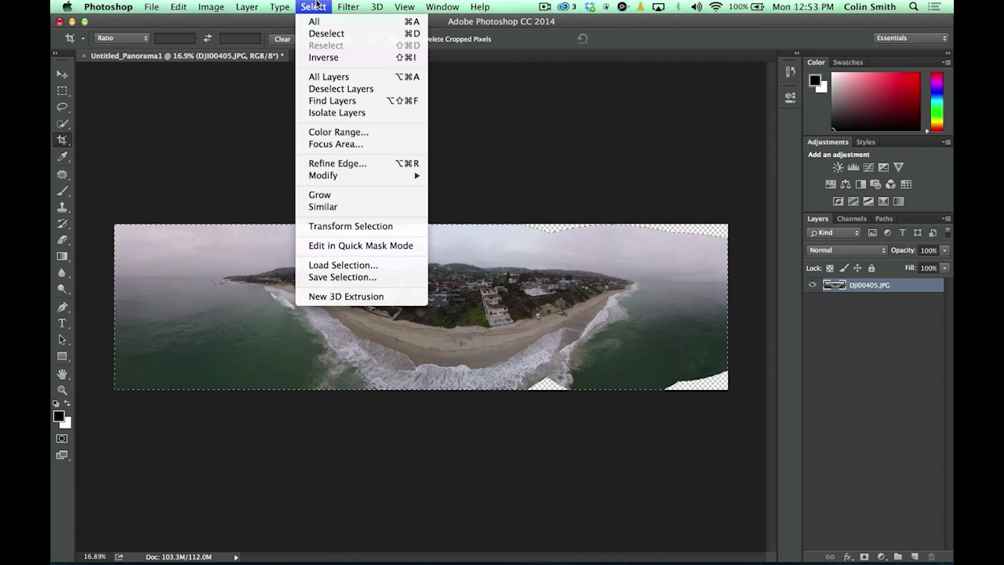
left_click(318, 60)
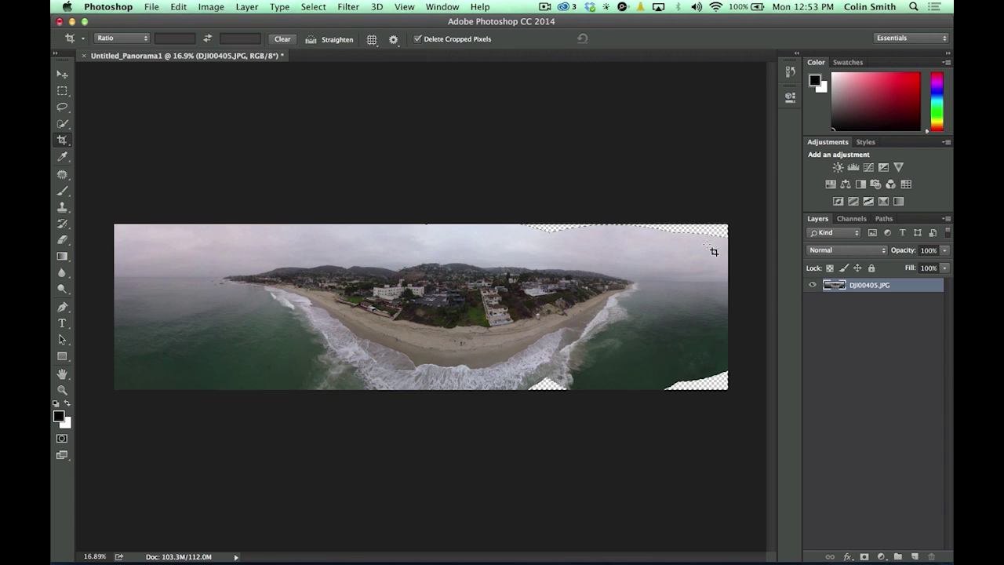
left_click(314, 7)
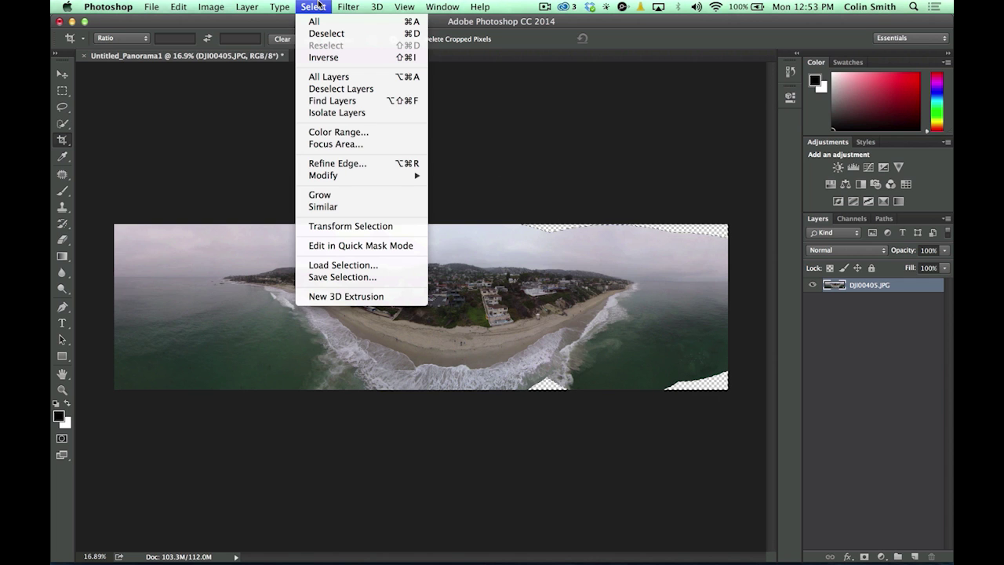
mouse_move(340, 175)
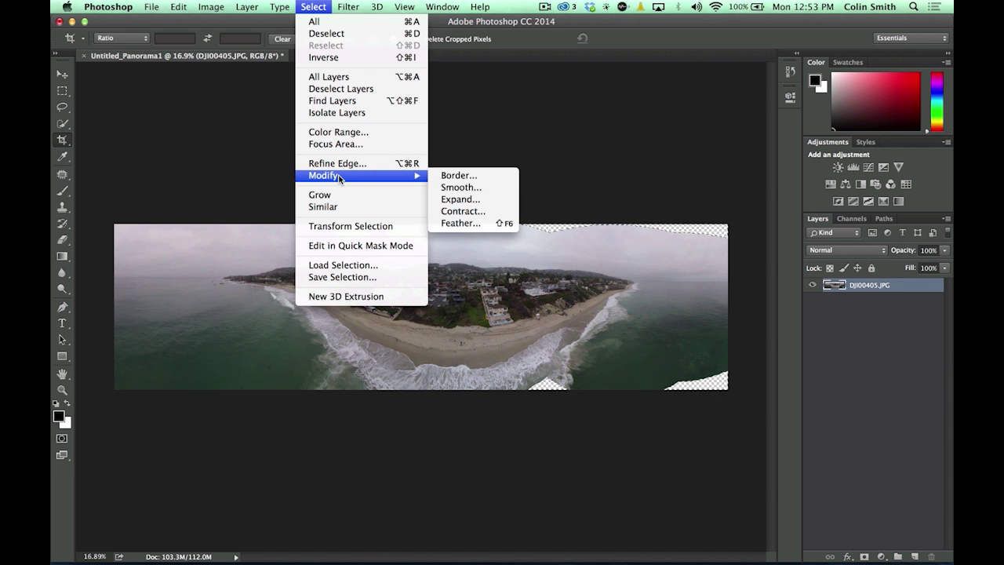
left_click(480, 199)
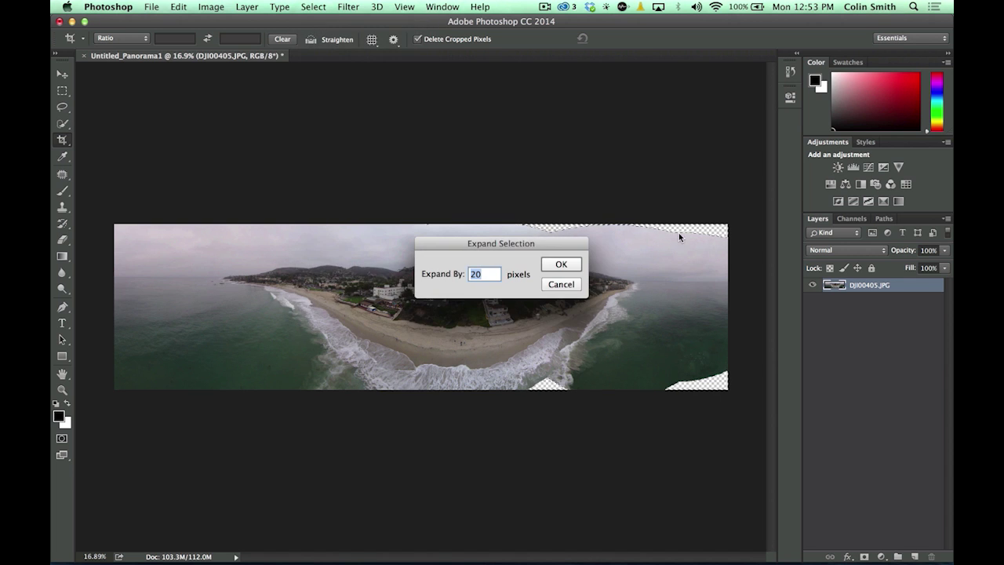
left_click(558, 265)
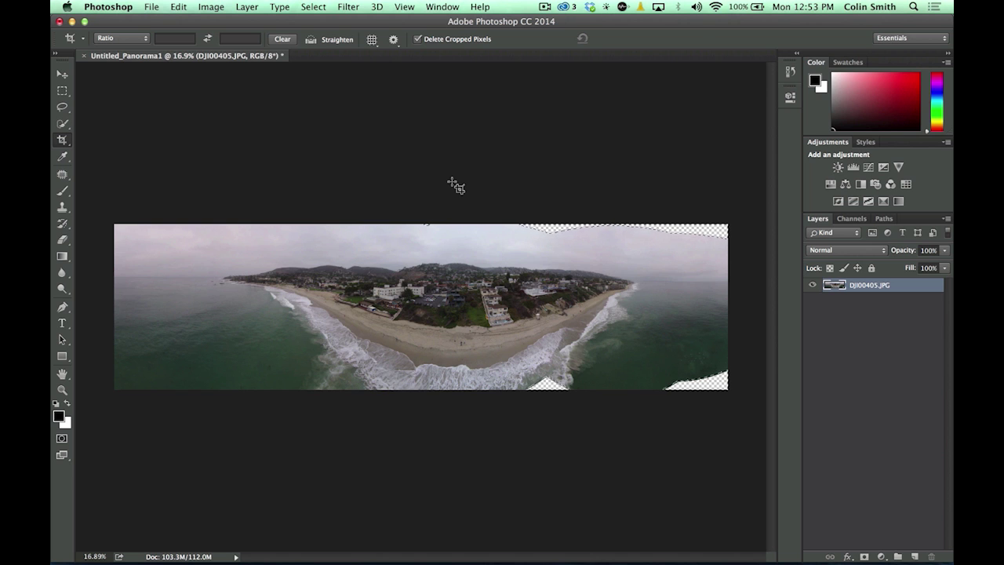
Apply Content-Aware Fill to the expanded selection twice, then deselect.
key("shift+BackSpace")
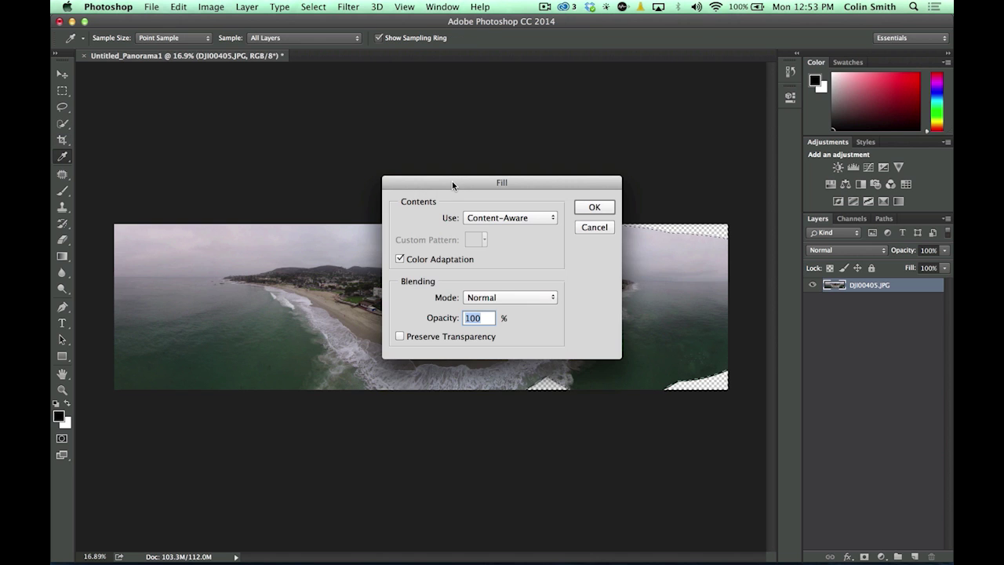
left_click_drag(453, 183, 627, 95)
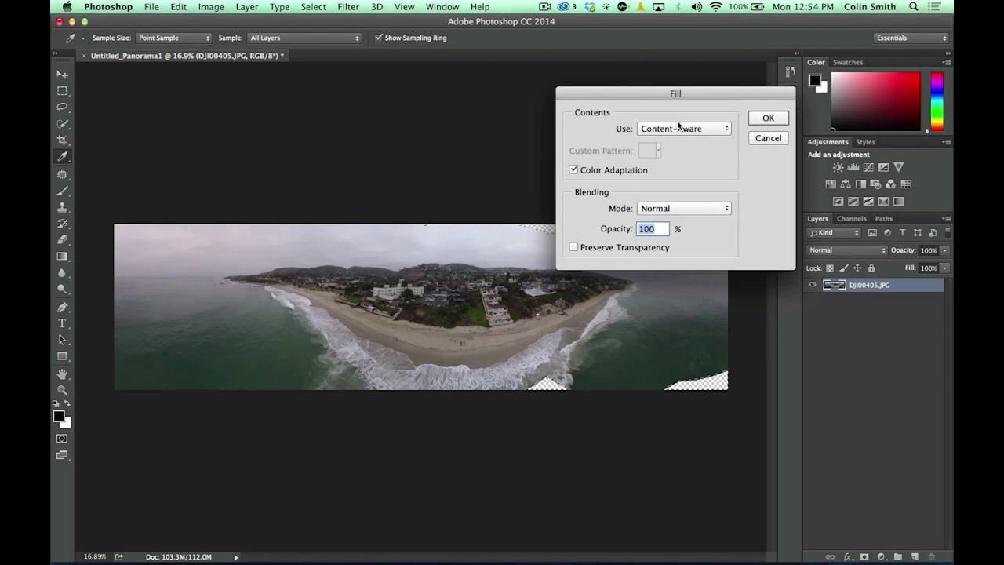
left_click(574, 170)
left_click(575, 170)
left_click(767, 118)
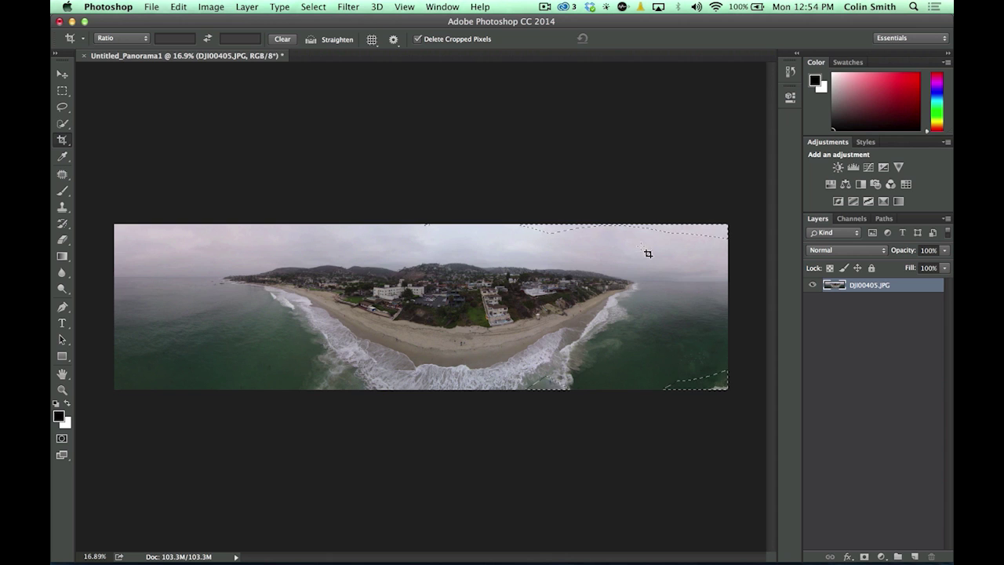
key("shift+BackSpace")
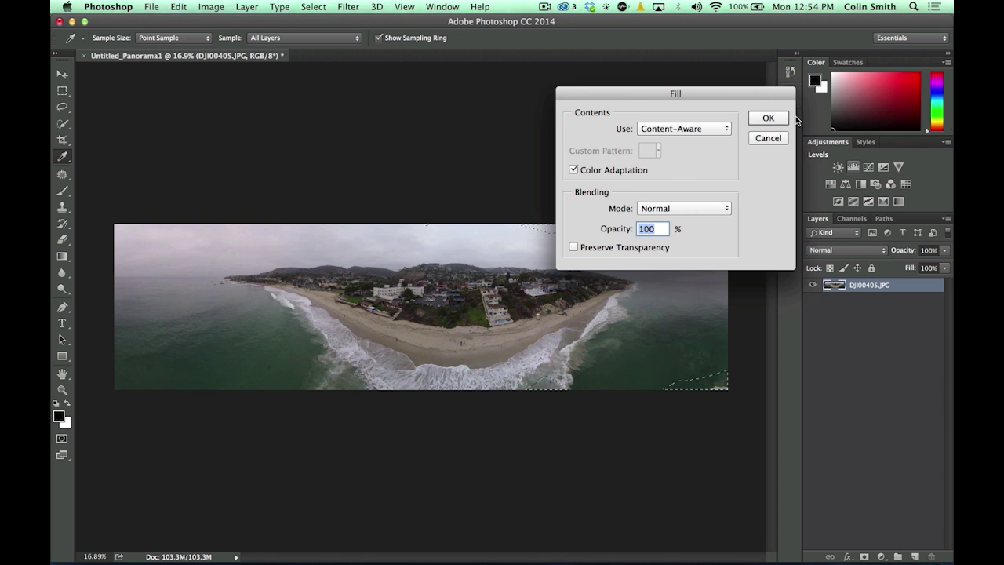
left_click(767, 117)
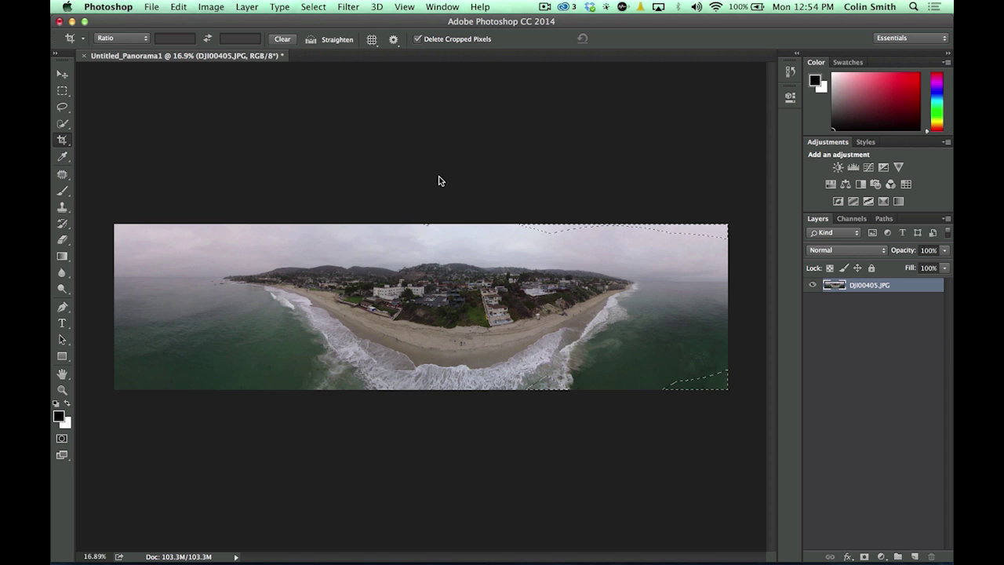
key("super+d")
Copy a rectangular strip from the panorama's left edge onto a new Layer 1.
left_click(62, 91)
left_click_drag(105, 210, 209, 401)
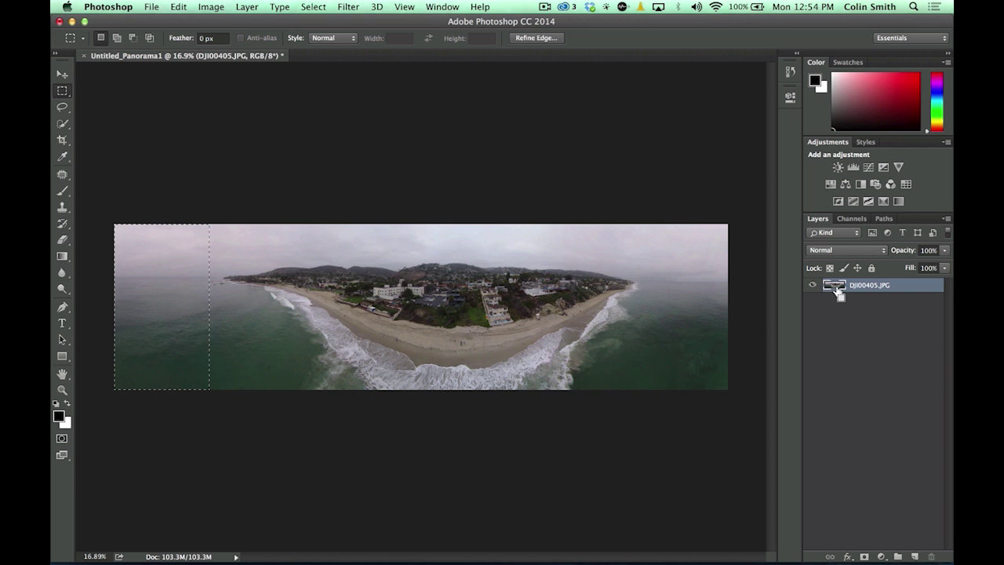
key("super+j")
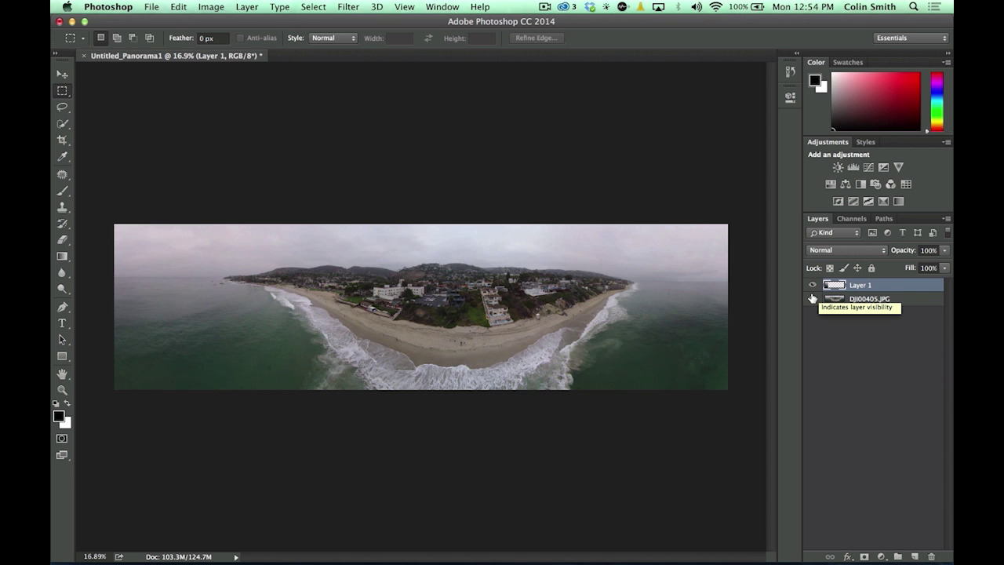
left_click(813, 298)
left_click(813, 298)
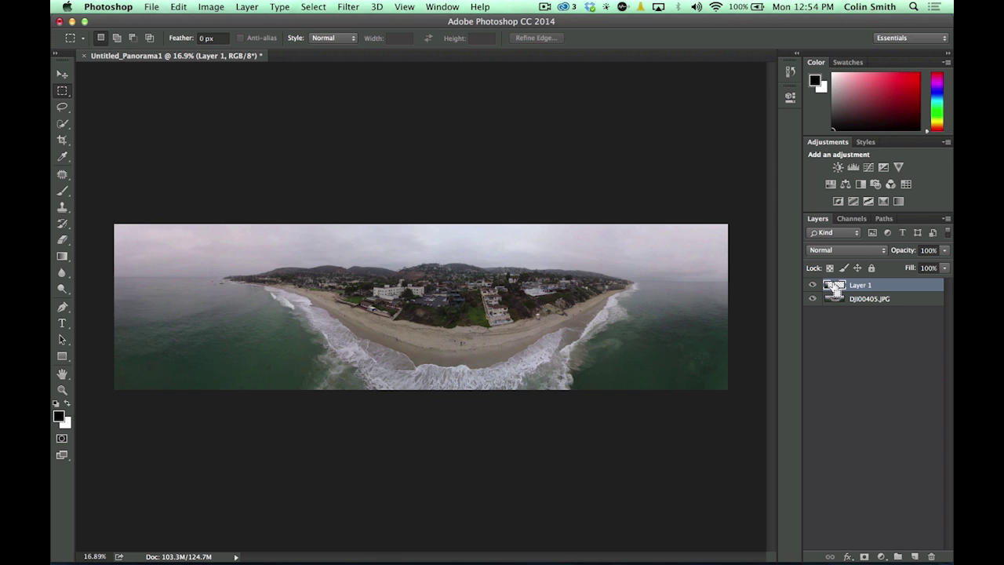
Flip the copied strip horizontally and move it over the panorama's right end.
key("super+t")
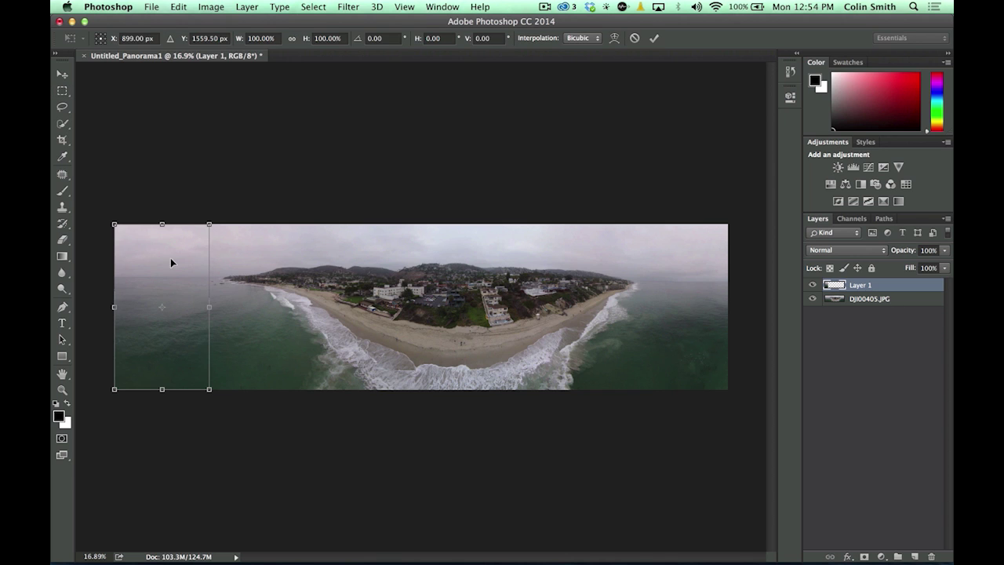
right_click(160, 263)
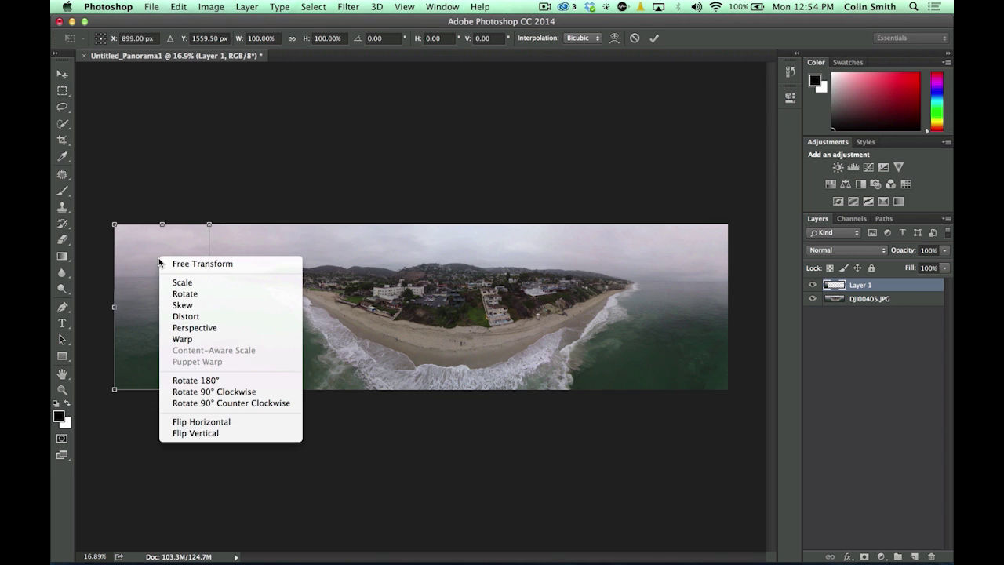
left_click(227, 423)
key("Return")
key("m")
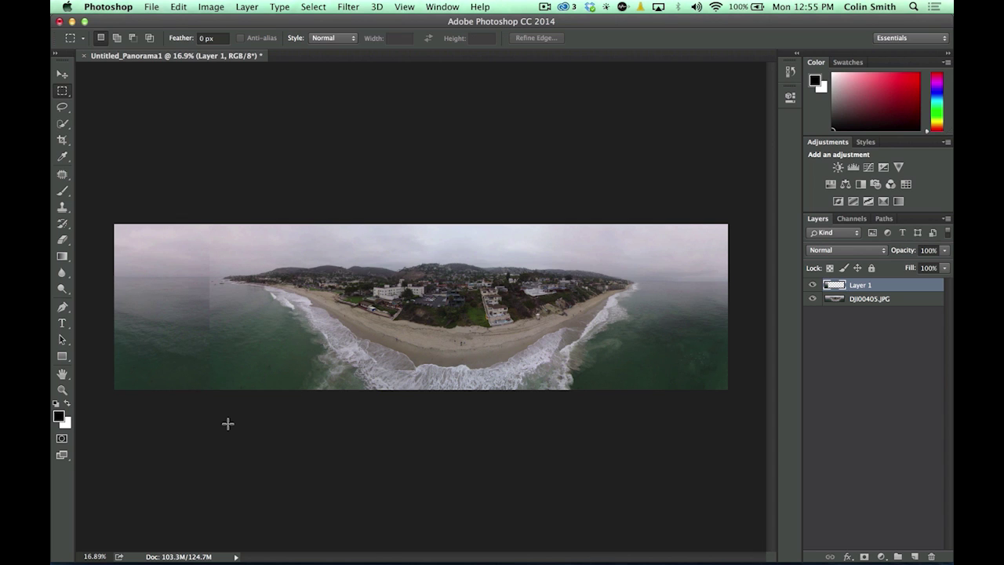
left_click(62, 74)
left_click_drag(168, 272, 686, 291)
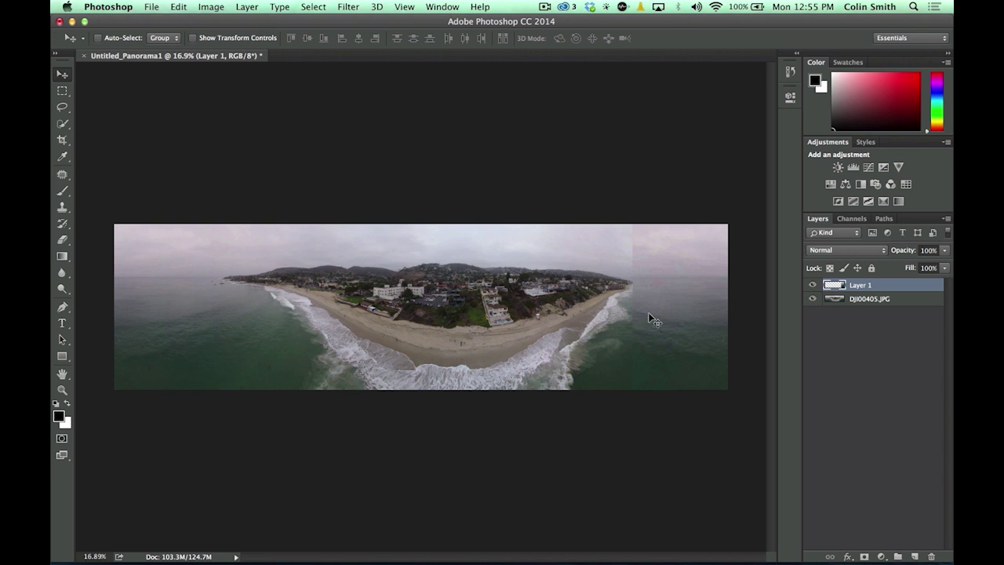
Mask Layer 1 with a white-to-black gradient across the seam, then merge it with DJI00405.JPG.
left_click(864, 557)
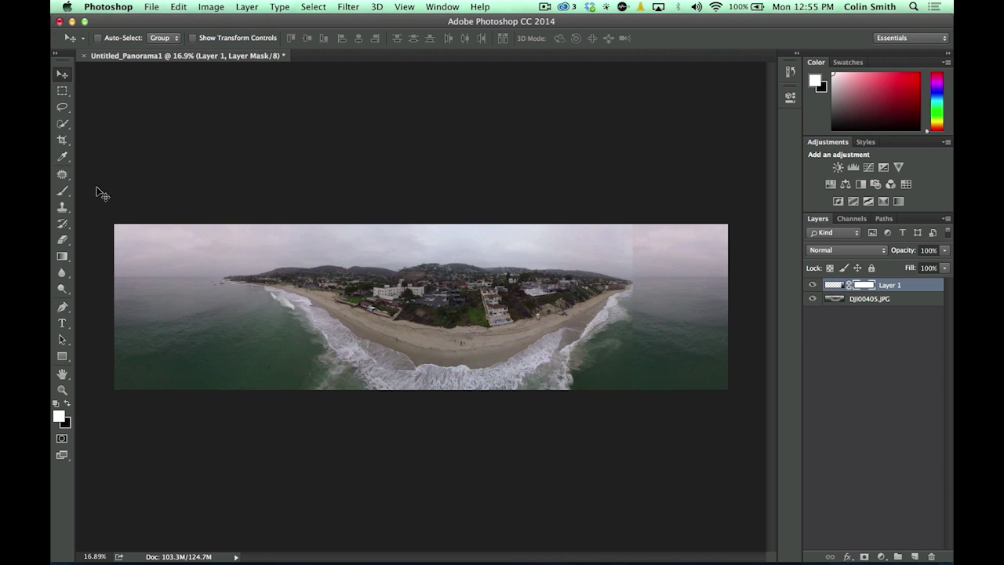
left_click_drag(62, 256, 98, 252)
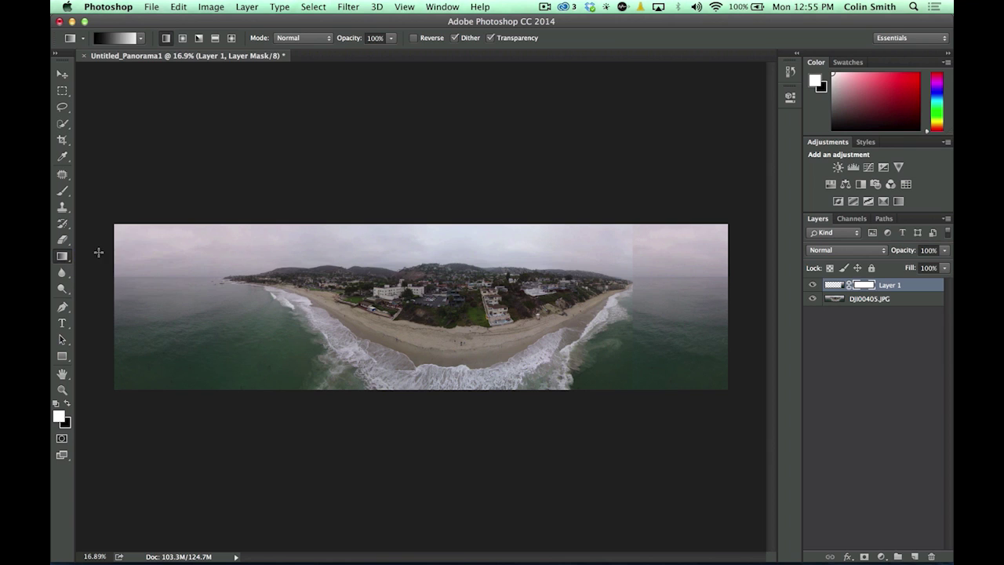
left_click(141, 38)
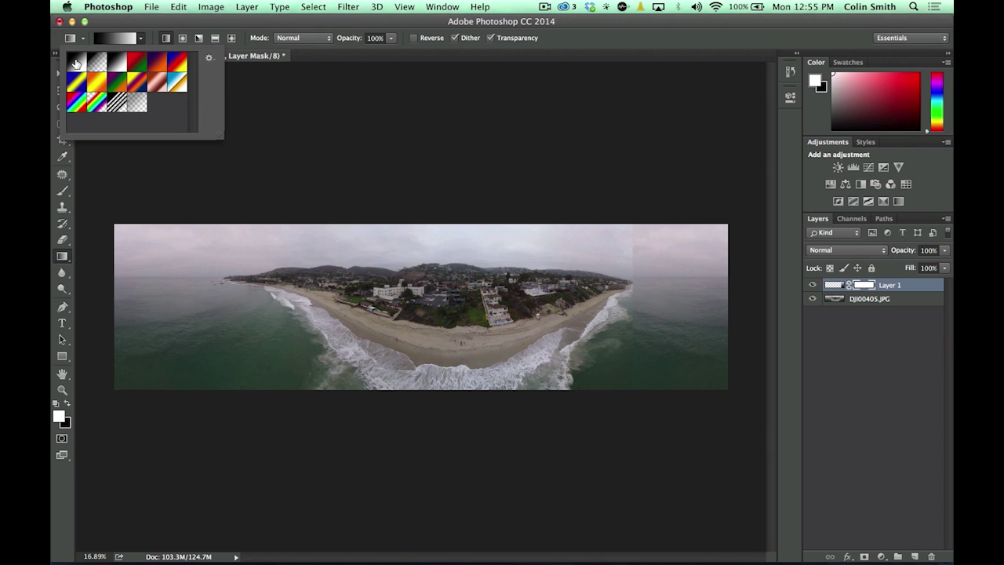
left_click(76, 62)
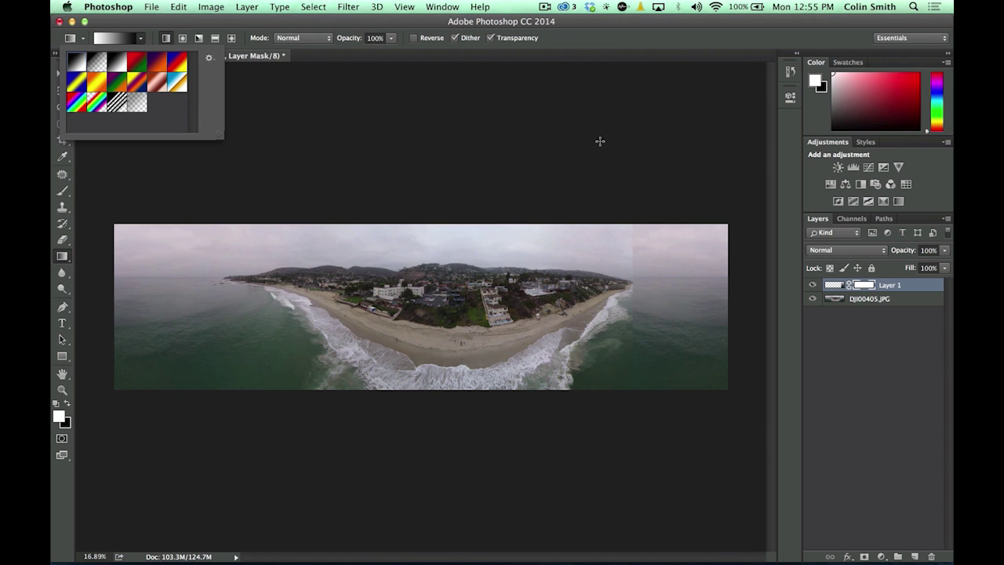
left_click(699, 308)
left_click_drag(700, 307, 637, 311)
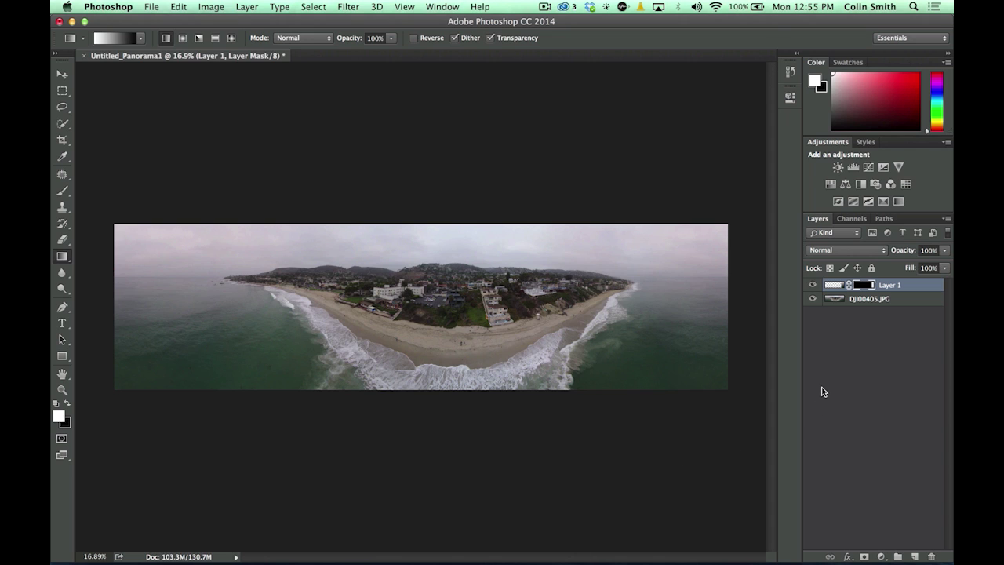
left_click(878, 303, "shift")
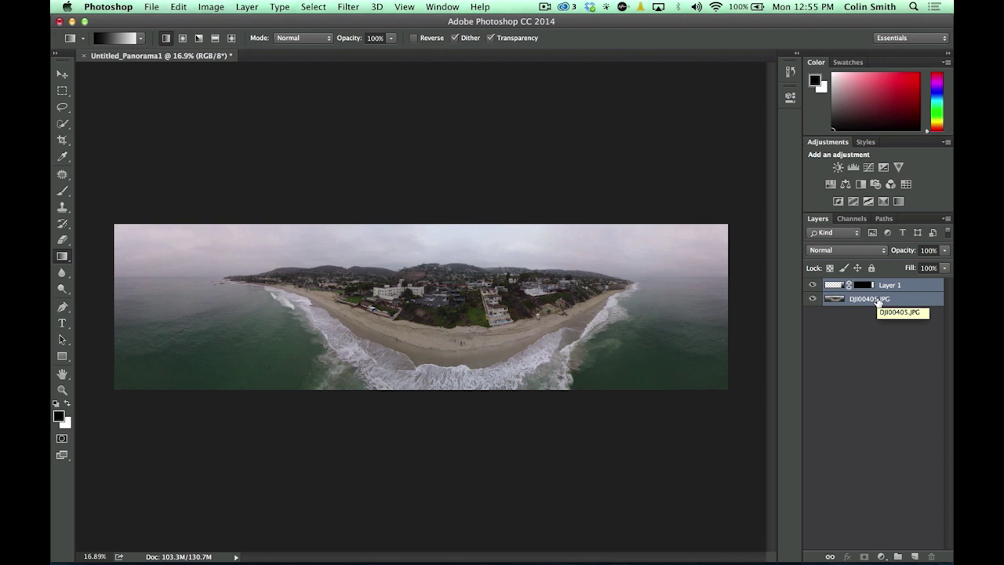
key("super+e")
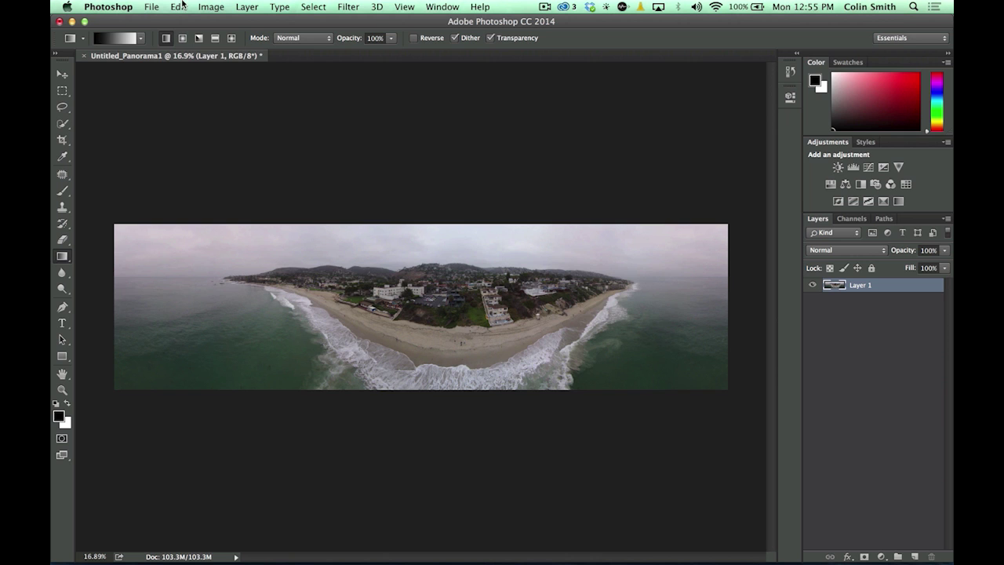
Open Image Size and switch the dimension units to Pixels.
left_click(208, 4)
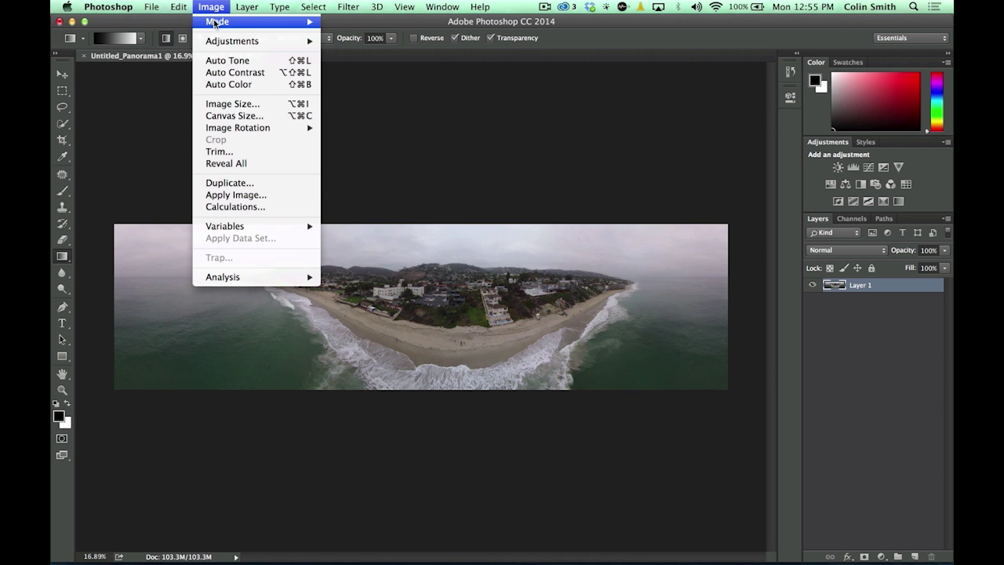
left_click(230, 107)
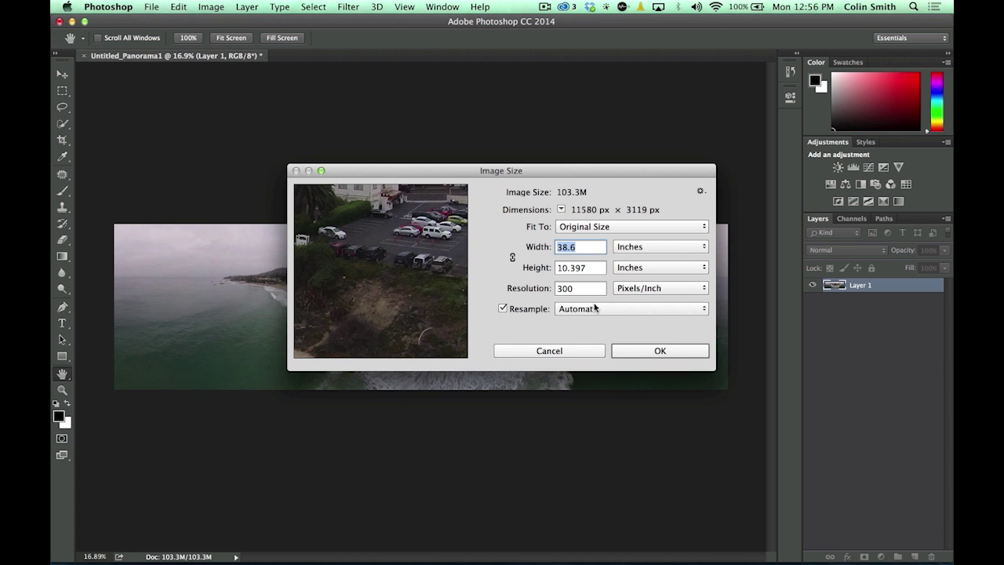
left_click(664, 244)
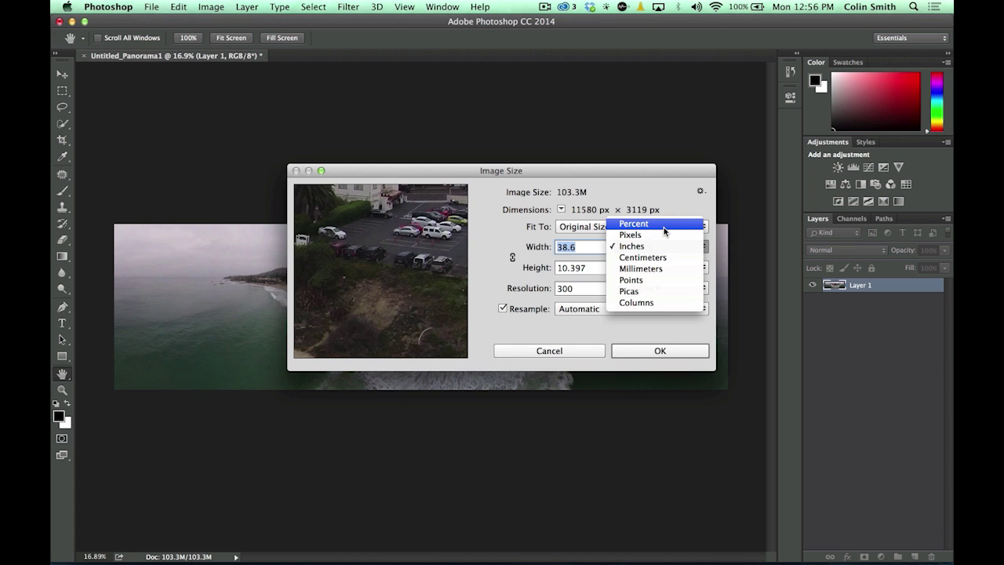
left_click(663, 235)
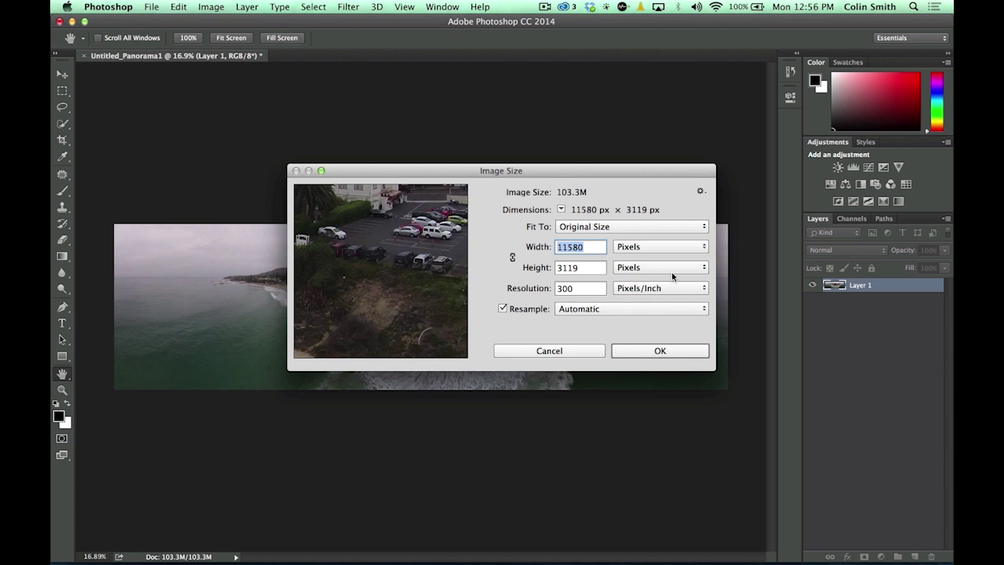
Unlink the proportion chain and resize the image to 1600 × 1600 pixels.
left_click(595, 247)
left_click_drag(595, 247, 509, 243)
type("1600")
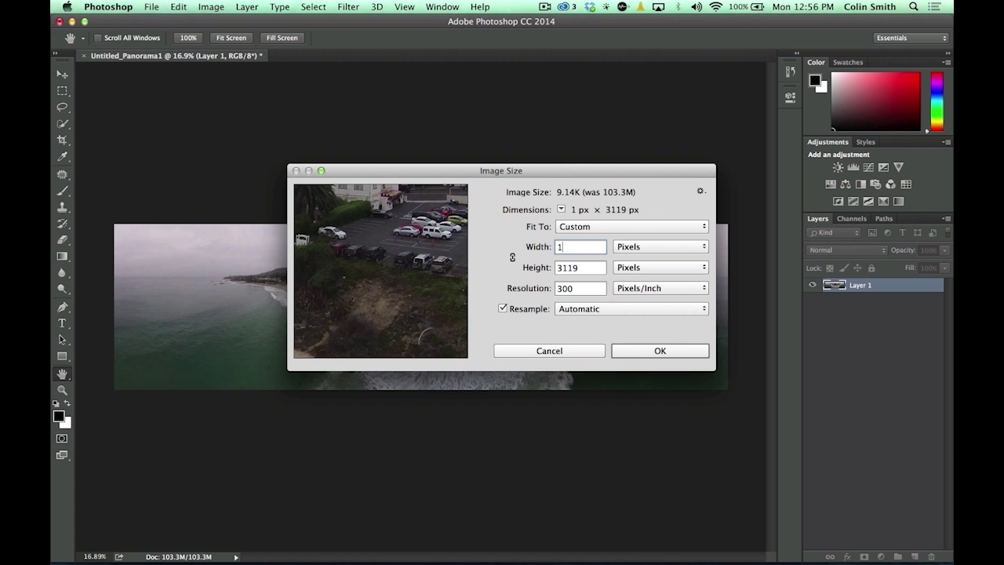
left_click(512, 257)
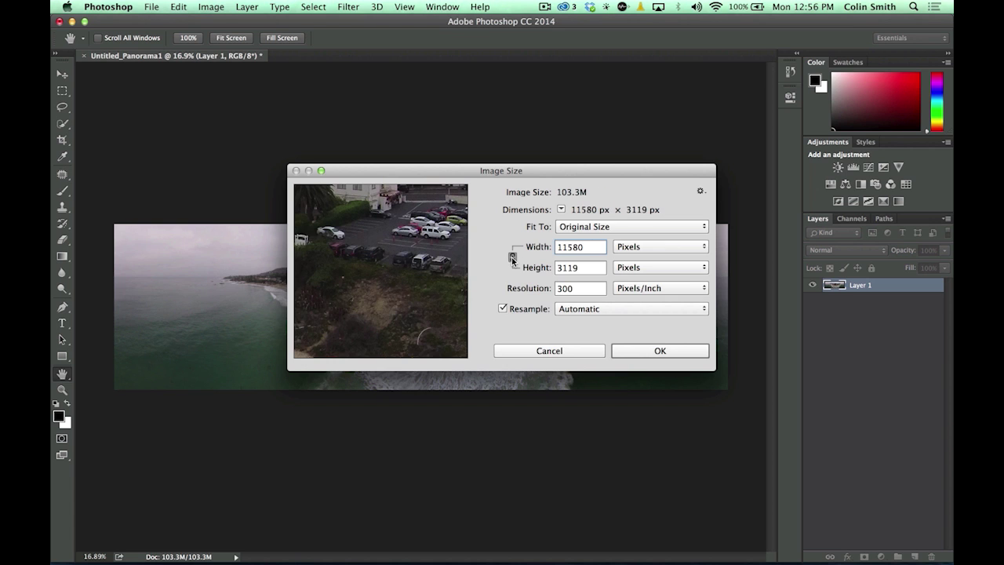
left_click(512, 257)
left_click_drag(588, 247, 519, 251)
type("1600")
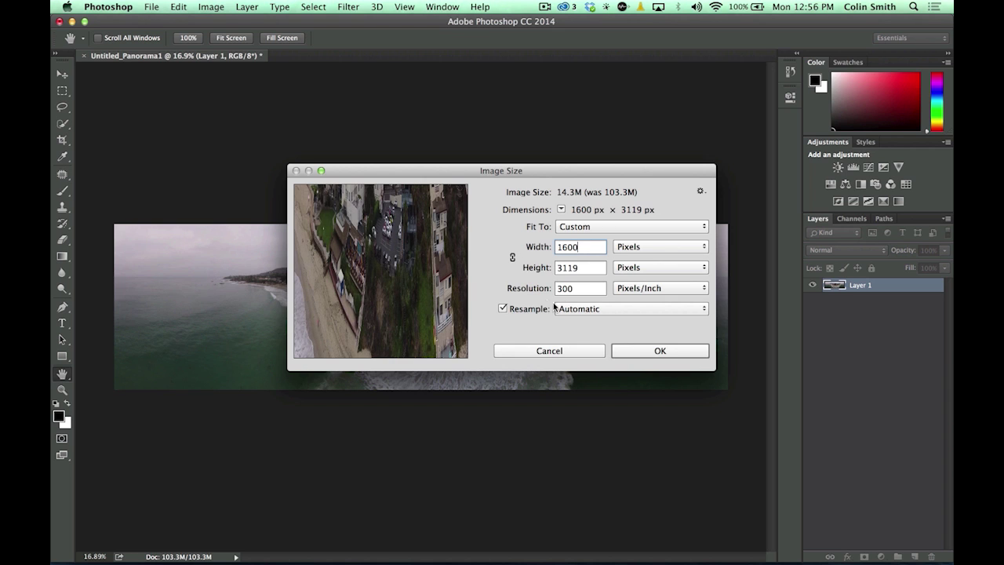
left_click_drag(588, 265, 518, 265)
type("1600")
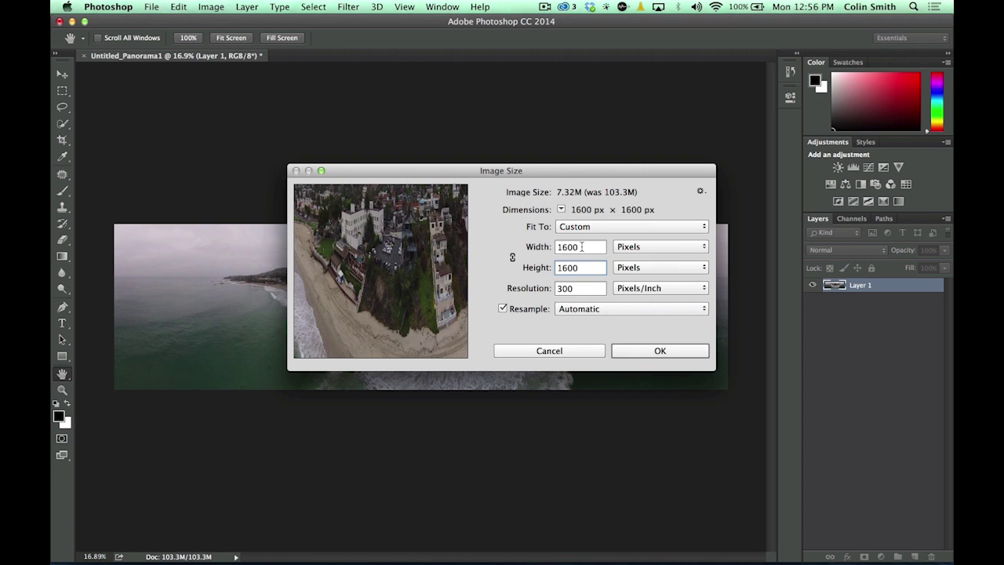
double_click(582, 247)
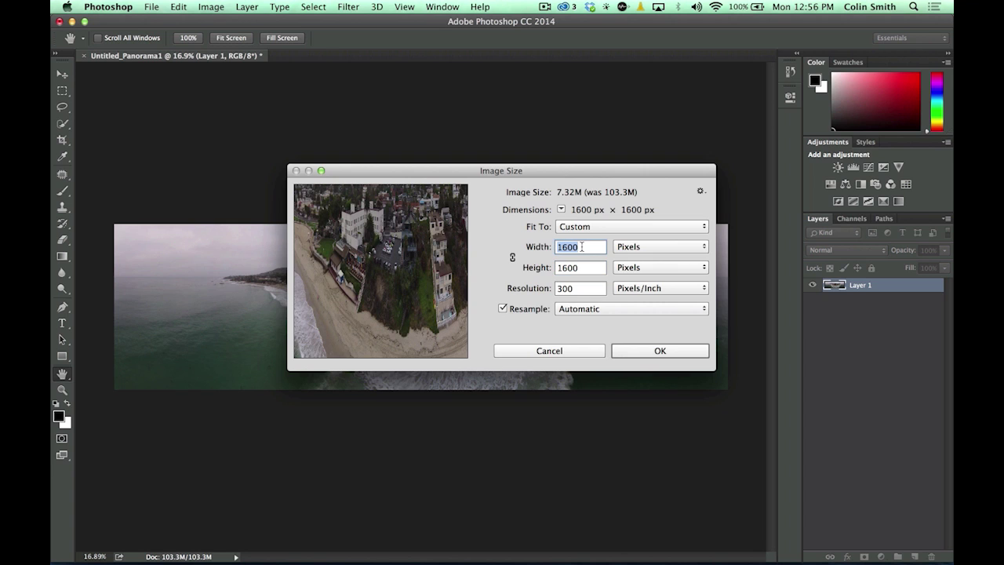
left_click(660, 351)
key("g")
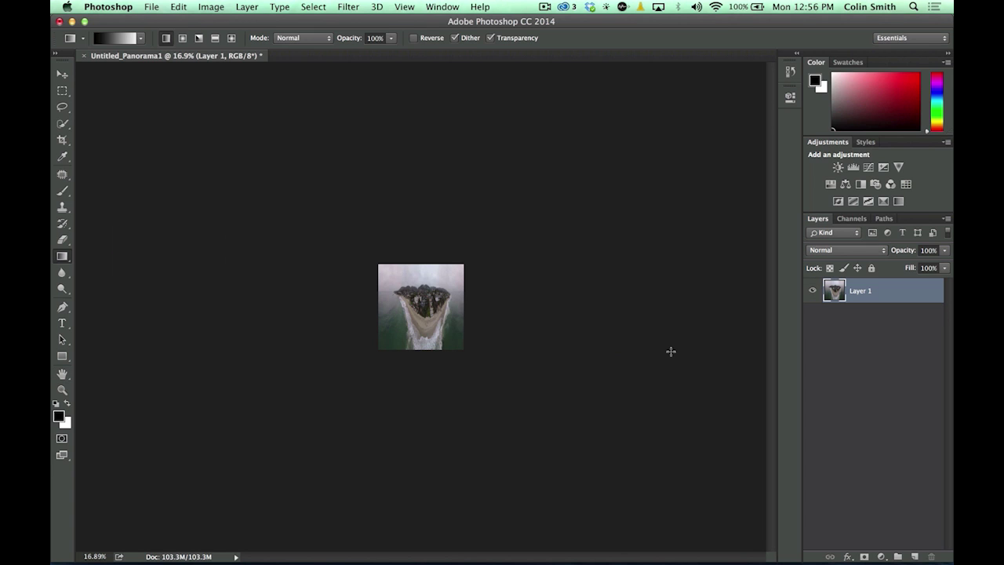
Fit the image on screen and Flip Vertical with Free Transform so the sea is on top.
key("super+0")
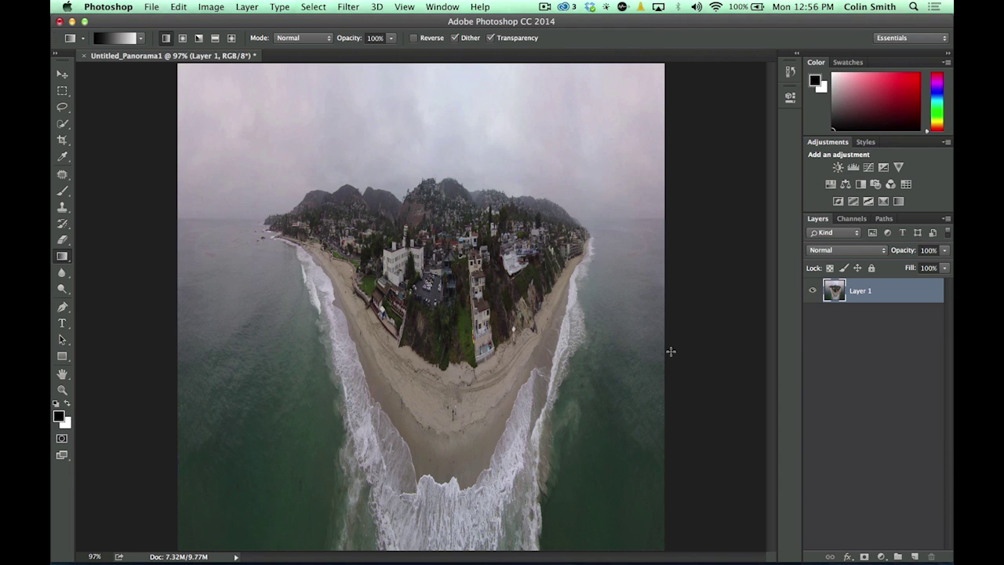
key("ctrl+t")
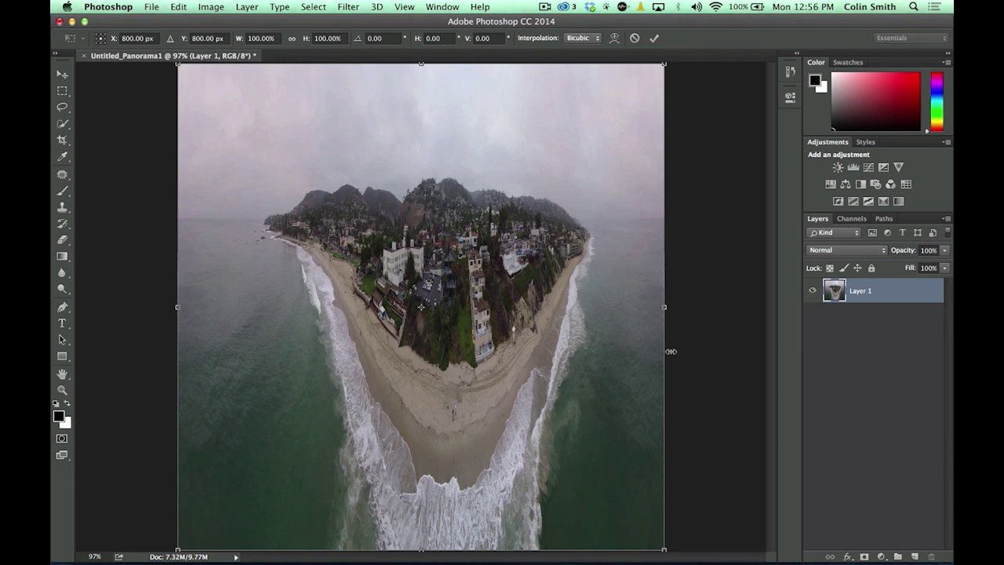
right_click(517, 334)
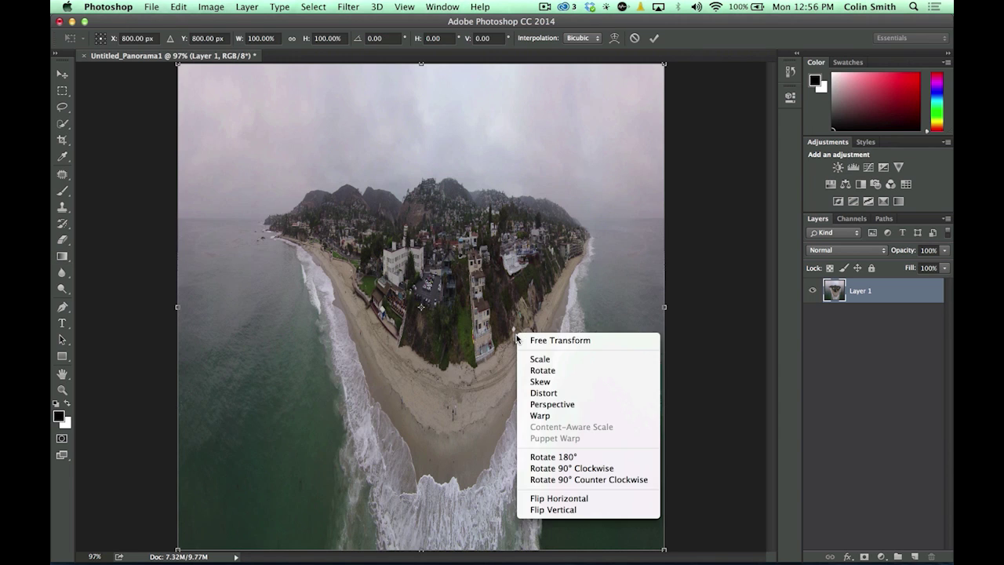
left_click(571, 511)
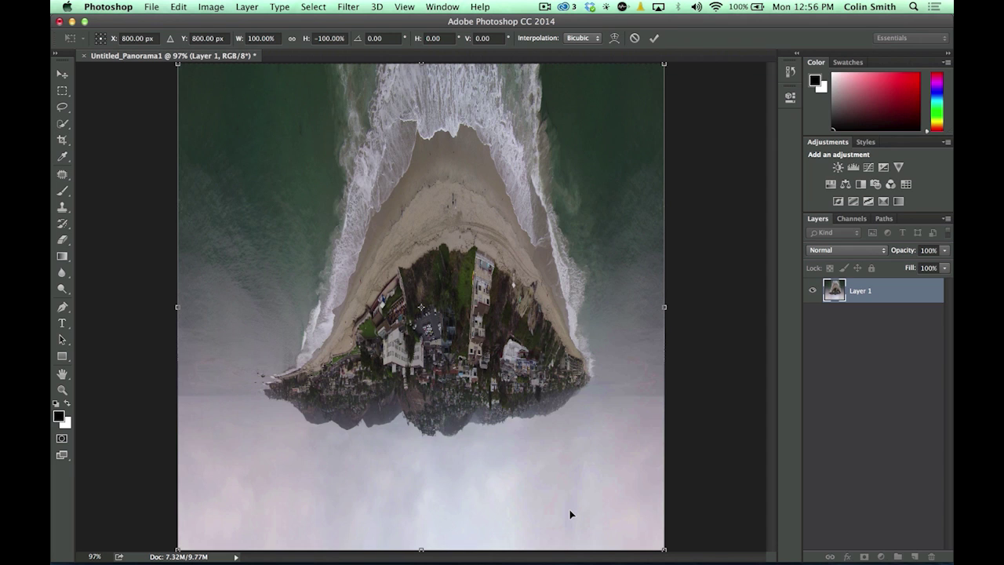
key("Return")
key("g")
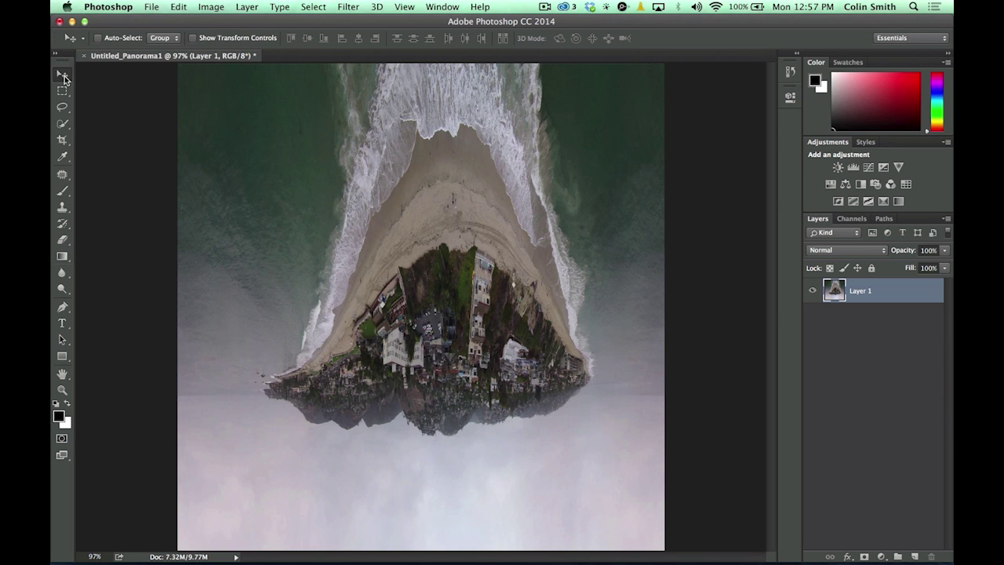
Apply Distort > Polar Coordinates, Rectangular to Polar, to form the round tiny planet.
left_click(347, 7)
mouse_move(437, 169)
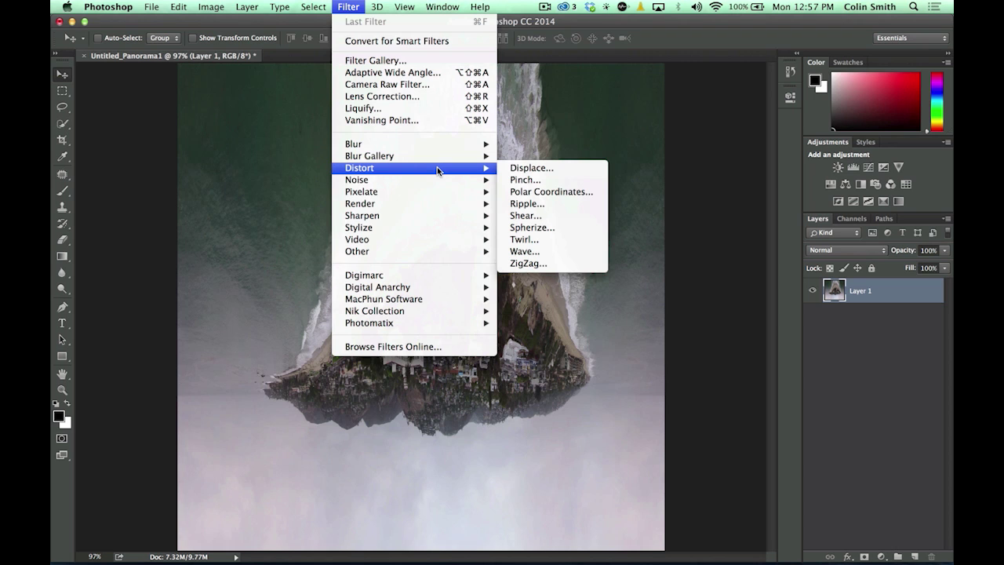
left_click(578, 195)
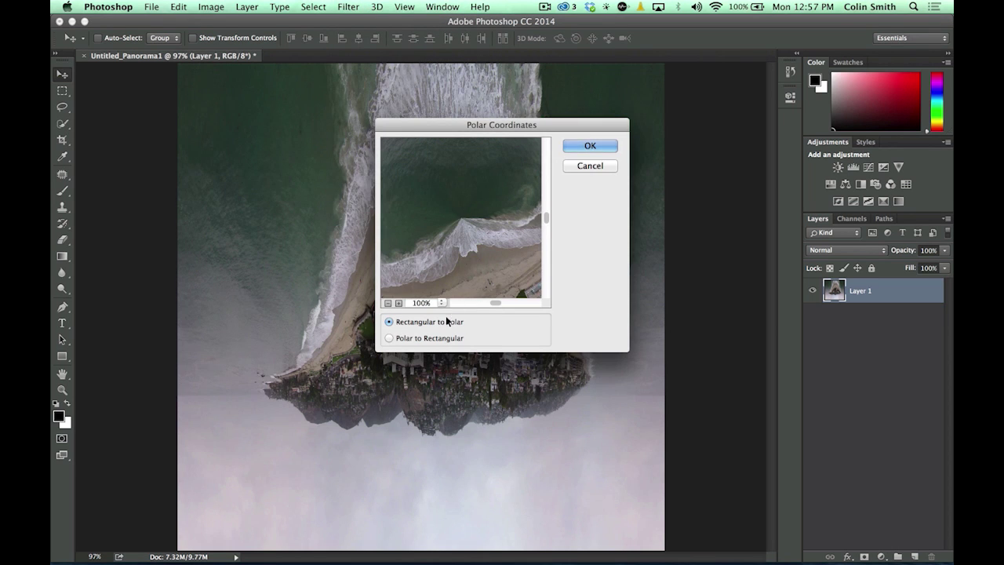
left_click(388, 302)
left_click(388, 303)
left_click(387, 303)
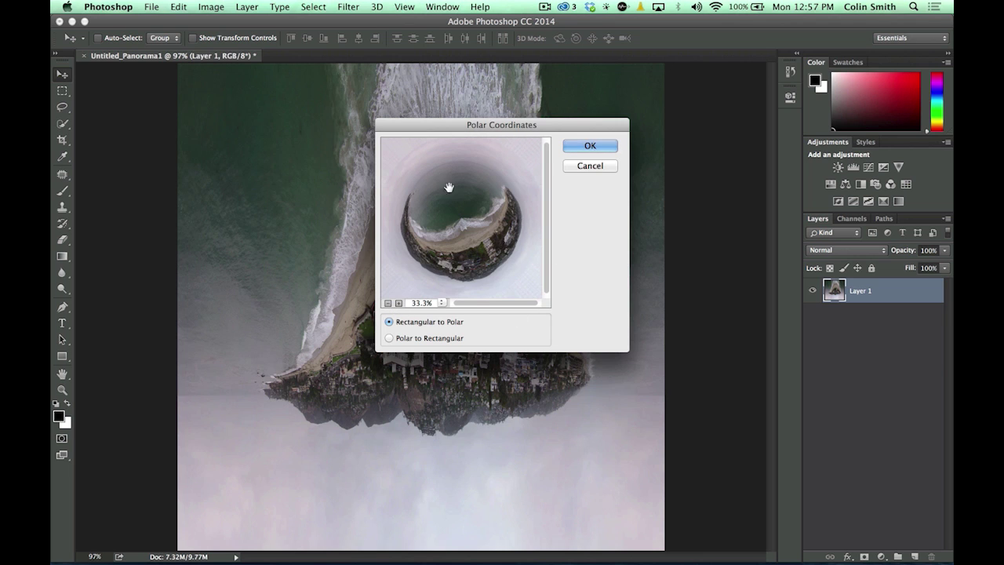
left_click(603, 146)
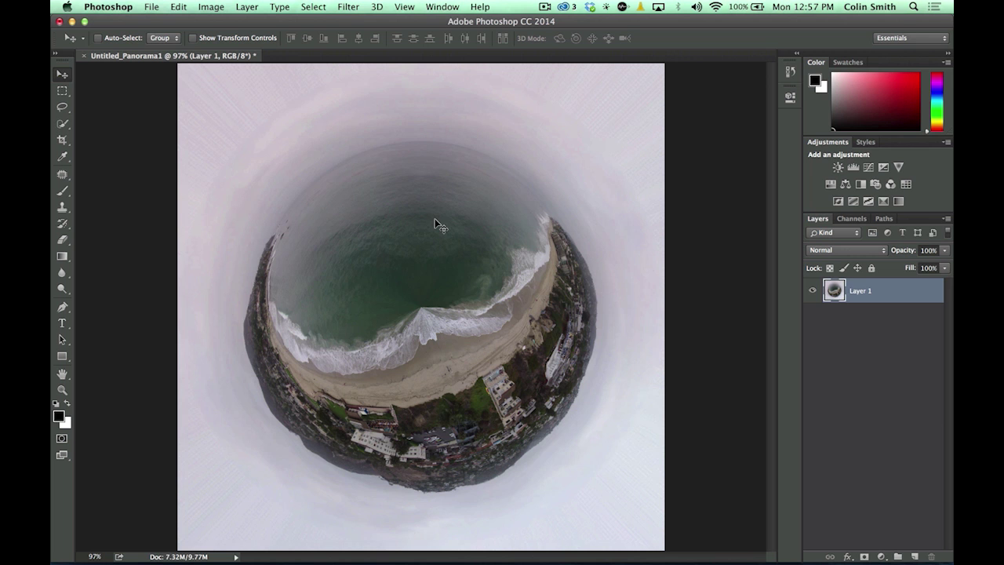
key("super+t")
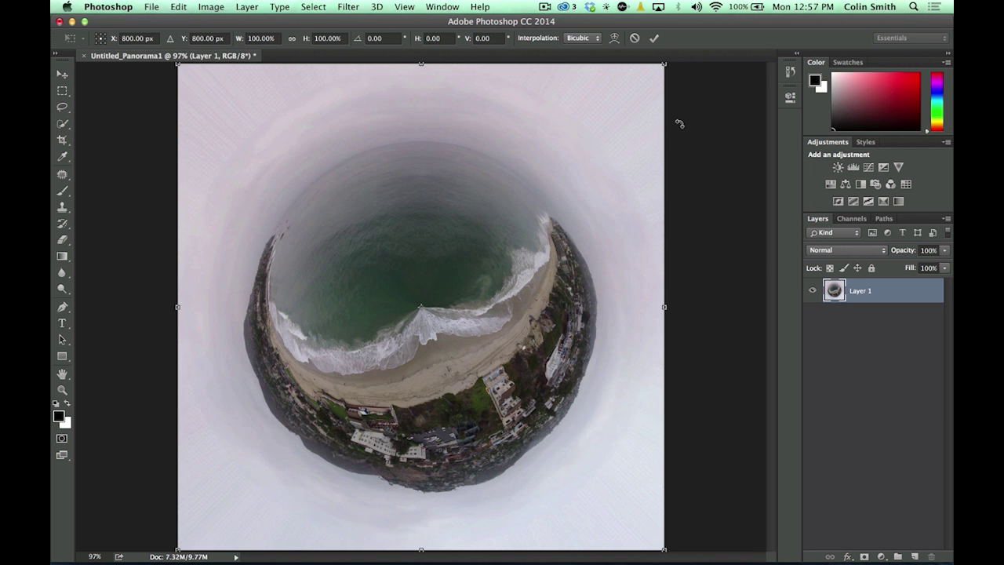
Rotate the tiny planet about -166° so the houses and land sit on top.
left_click_drag(679, 123, 250, 421)
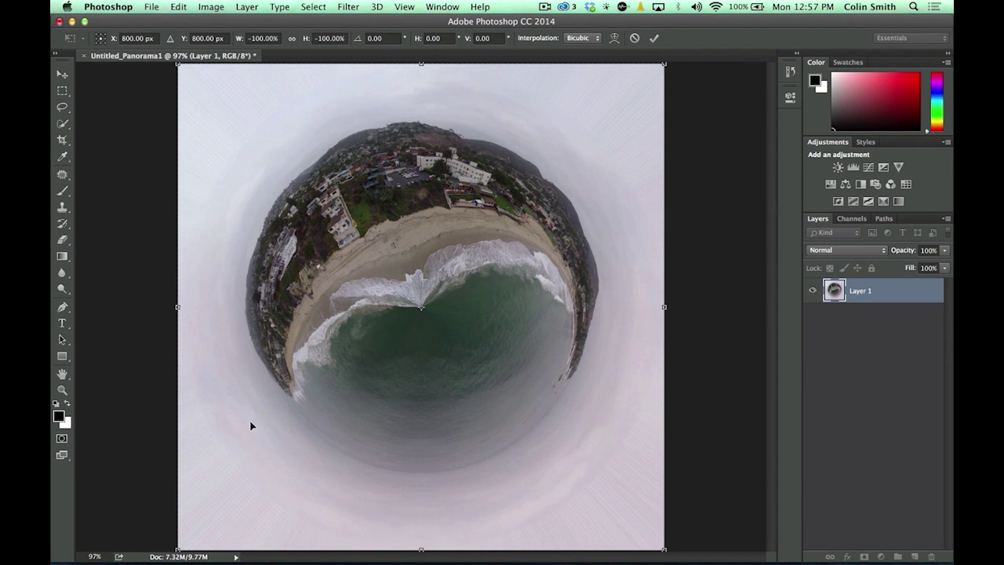
left_click_drag(723, 230, 782, 298)
key("Return")
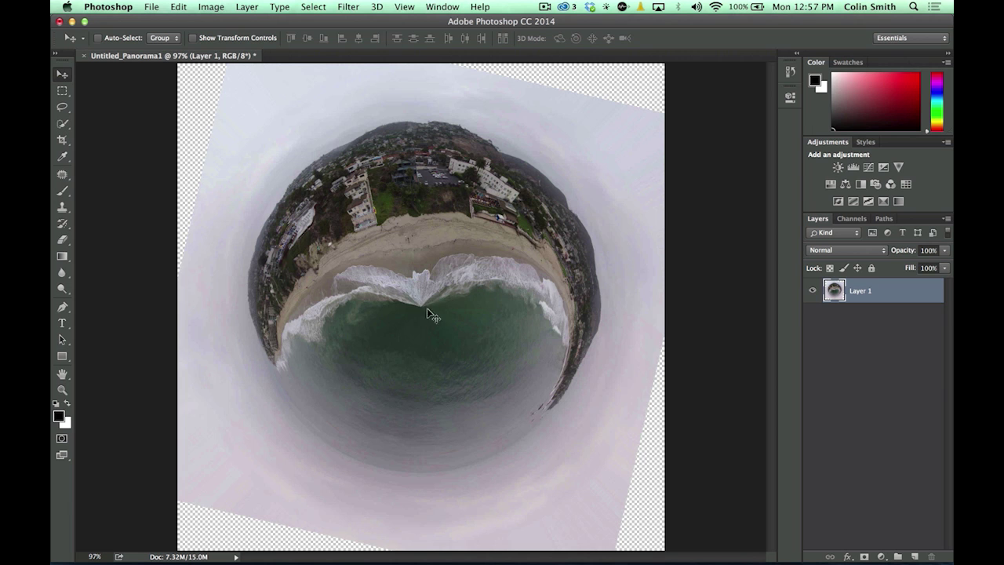
Zoom to 300% on the pinched wave seam and pan it into view.
left_click(63, 389)
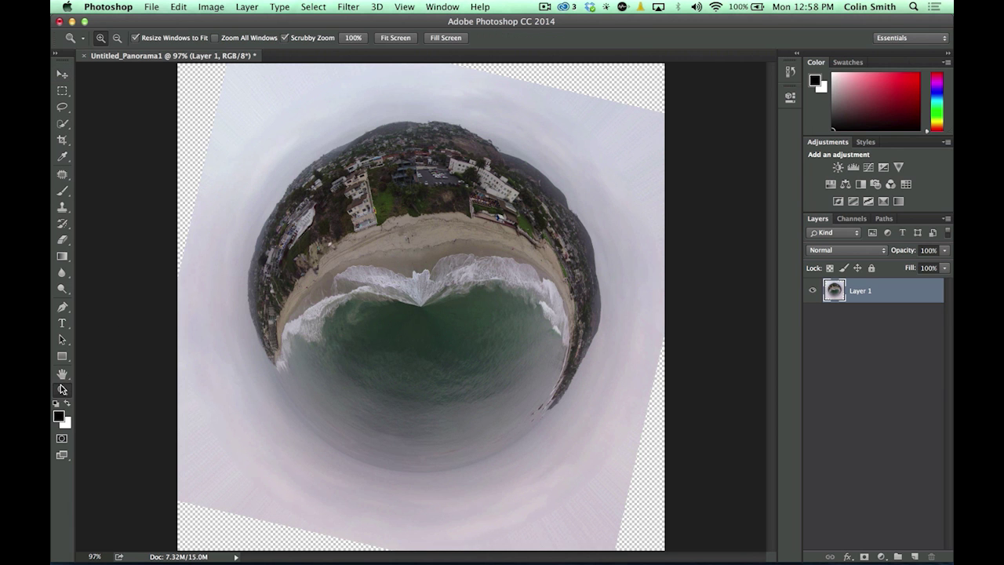
left_click(409, 291)
left_click(408, 291)
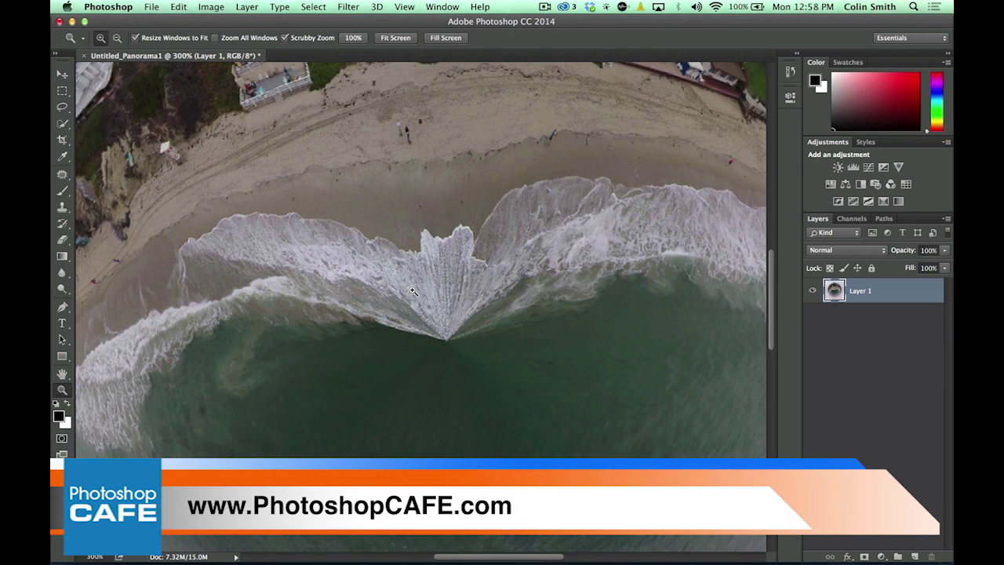
left_click_drag(482, 378, 448, 157)
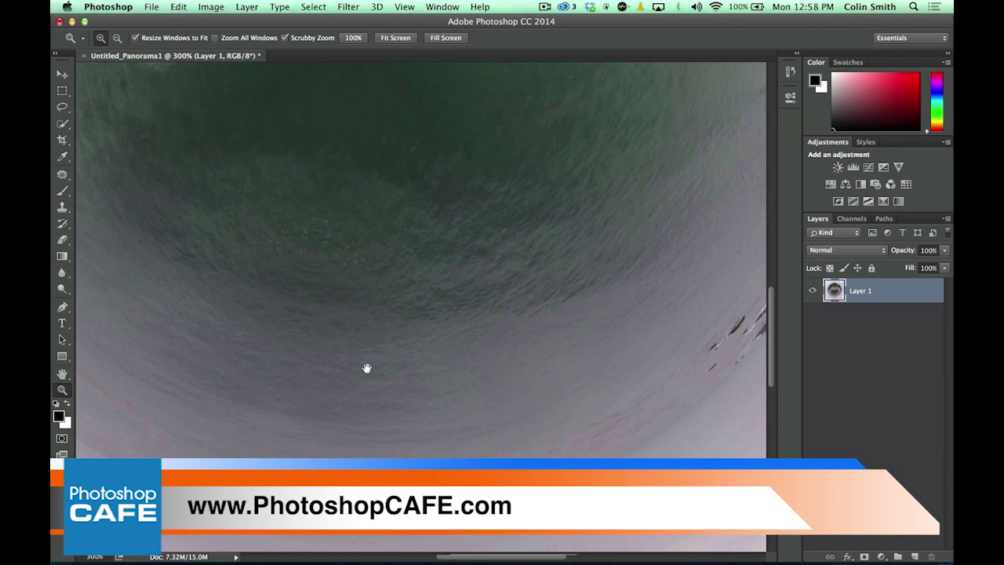
left_click_drag(443, 102, 453, 433)
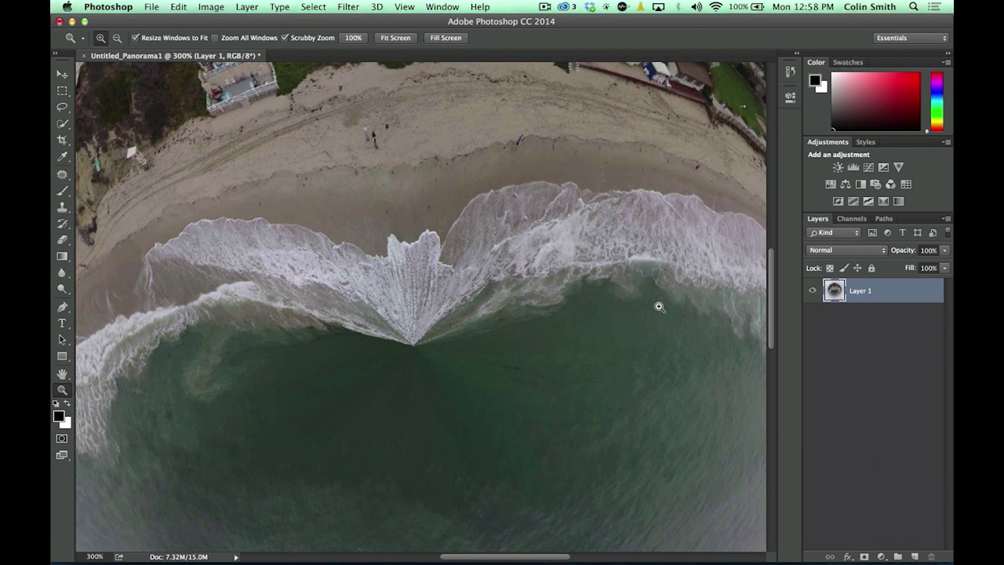
left_click(348, 6)
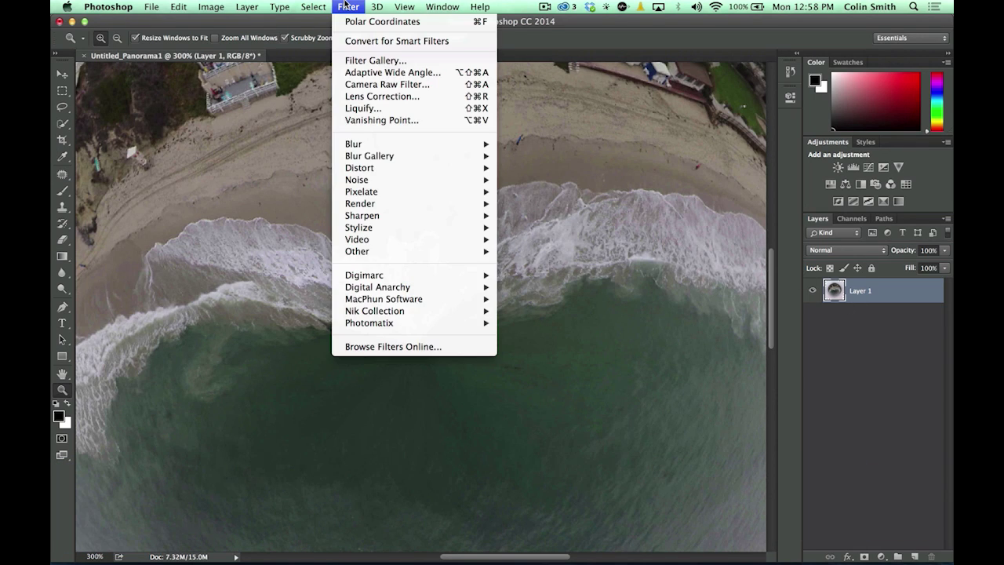
Open Liquify, zoom its preview onto the pinched wave, and turn on Advanced Mode.
left_click(364, 108)
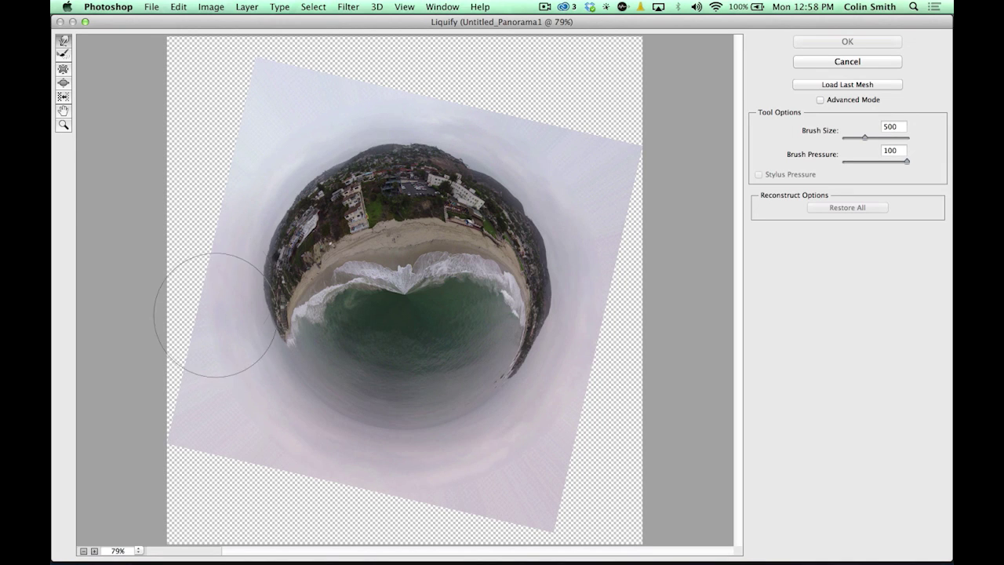
left_click(64, 125)
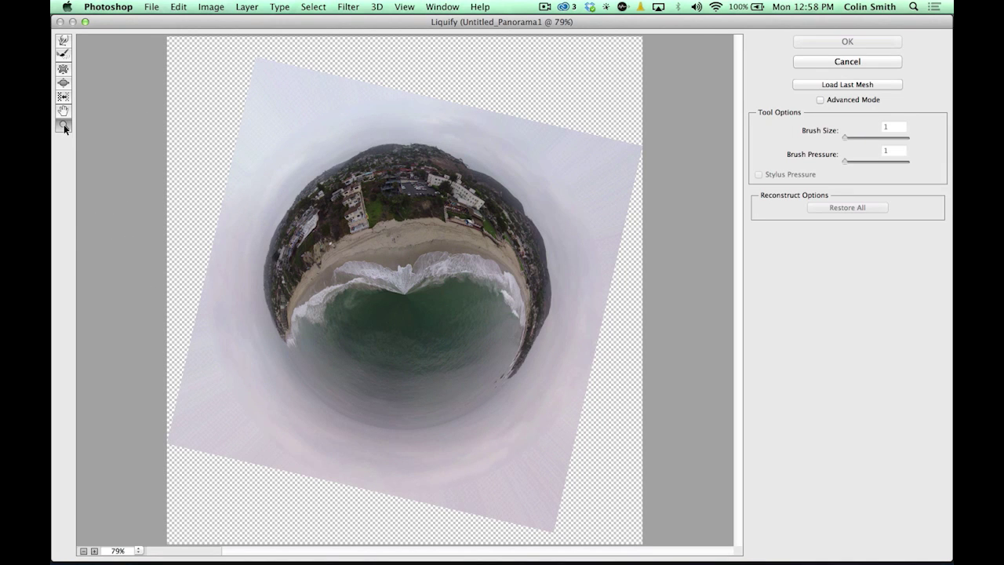
left_click(422, 300)
left_click(423, 300)
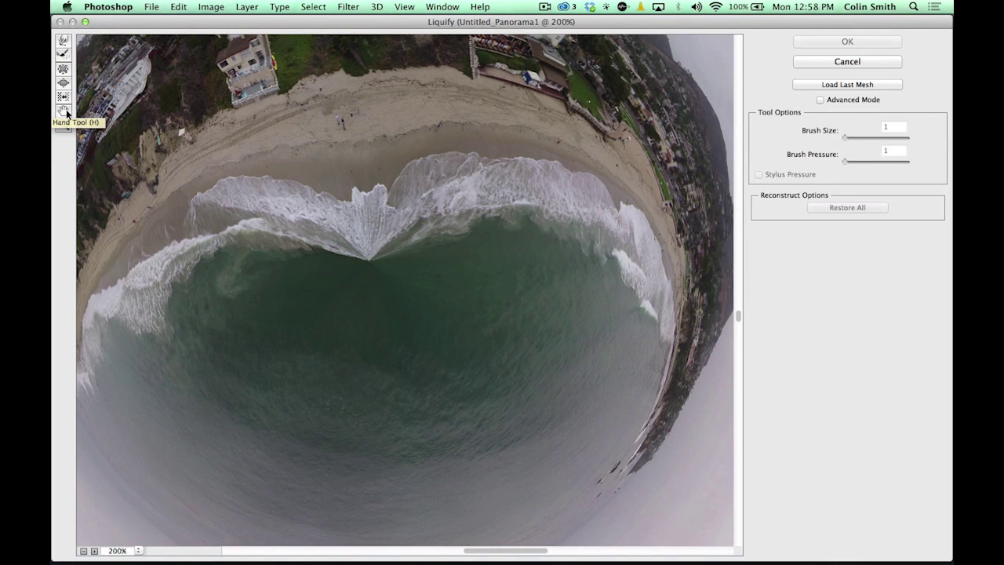
left_click(821, 100)
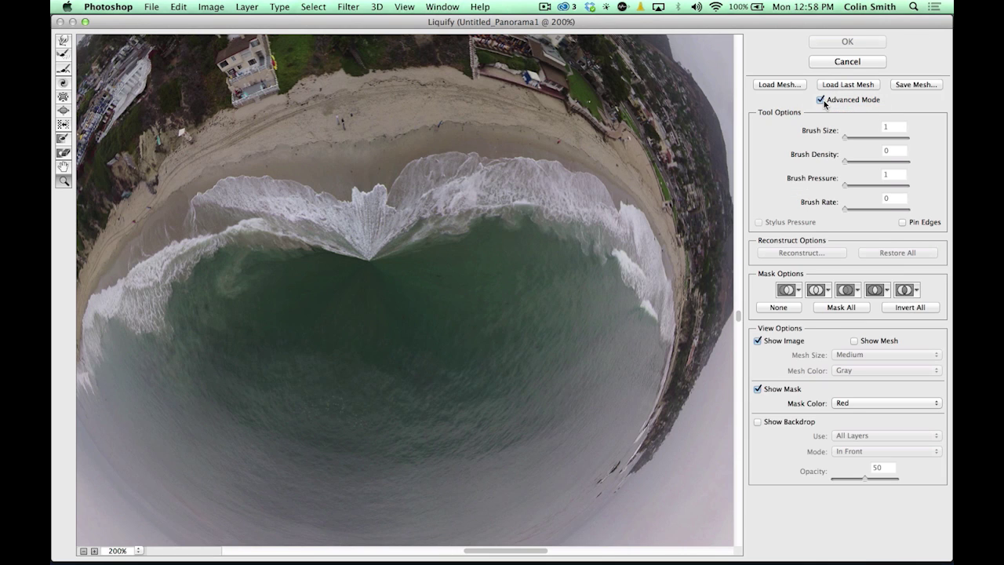
left_click(63, 140)
Freeze-mask the buildings, beach and outer water with a brush enlarged to 500.
left_click(326, 105)
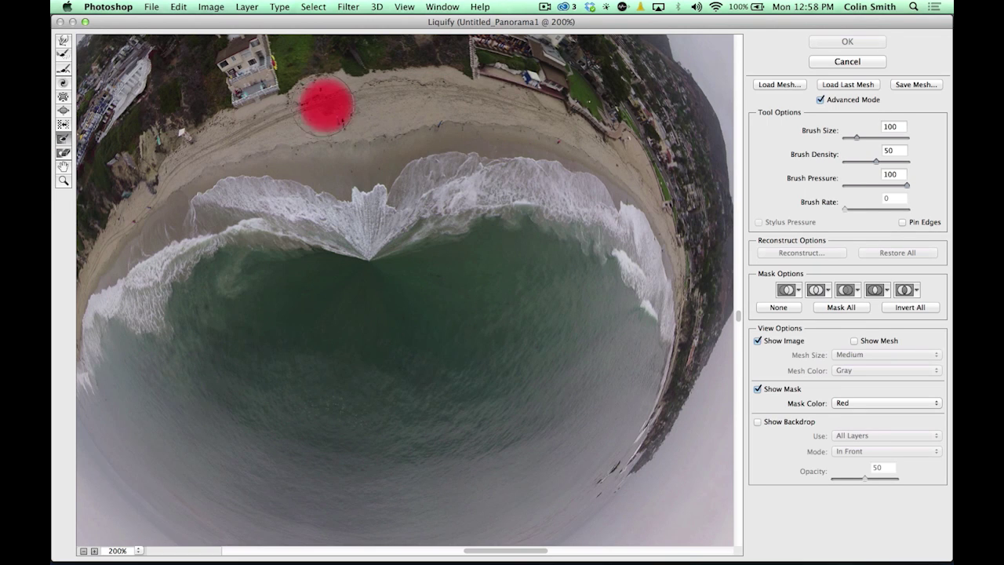
mouse_move(325, 105)
left_mouse_down()
mouse_move(254, 104)
mouse_move(320, 96)
mouse_move(201, 58)
mouse_move(524, 58)
mouse_move(642, 92)
mouse_move(535, 161)
mouse_move(521, 184)
mouse_move(521, 236)
mouse_move(488, 298)
mouse_move(421, 366)
mouse_move(367, 375)
mouse_move(257, 355)
mouse_move(204, 303)
mouse_move(172, 174)
mouse_move(189, 126)
mouse_move(184, 152)
mouse_move(206, 171)
mouse_move(201, 208)
mouse_move(194, 188)
mouse_move(138, 151)
mouse_move(138, 116)
mouse_move(180, 95)
mouse_move(113, 69)
mouse_move(133, 62)
mouse_move(166, 263)
mouse_move(131, 150)
mouse_move(152, 321)
mouse_move(227, 410)
mouse_move(135, 304)
mouse_move(241, 416)
mouse_move(340, 426)
mouse_move(276, 409)
mouse_move(518, 393)
mouse_move(540, 383)
mouse_move(572, 256)
mouse_move(570, 301)
left_mouse_up()
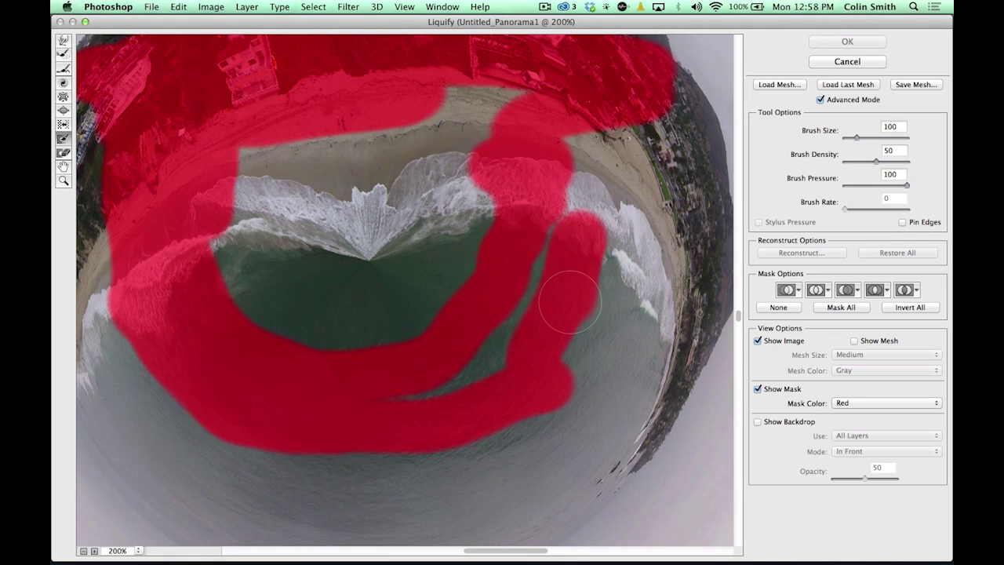
key("bracketright")
key("bracketright")
key("bracketright")
key("bracketright")
mouse_move(641, 126)
left_mouse_down()
mouse_move(598, 216)
mouse_move(577, 297)
mouse_move(504, 378)
mouse_move(396, 457)
mouse_move(223, 472)
mouse_move(121, 396)
mouse_move(105, 173)
mouse_move(144, 88)
mouse_move(279, 99)
mouse_move(450, 81)
mouse_move(566, 83)
mouse_move(625, 161)
mouse_move(631, 196)
mouse_move(572, 344)
mouse_move(495, 412)
mouse_move(556, 400)
mouse_move(660, 327)
mouse_move(673, 303)
mouse_move(659, 257)
mouse_move(662, 96)
mouse_move(643, 72)
left_mouse_up()
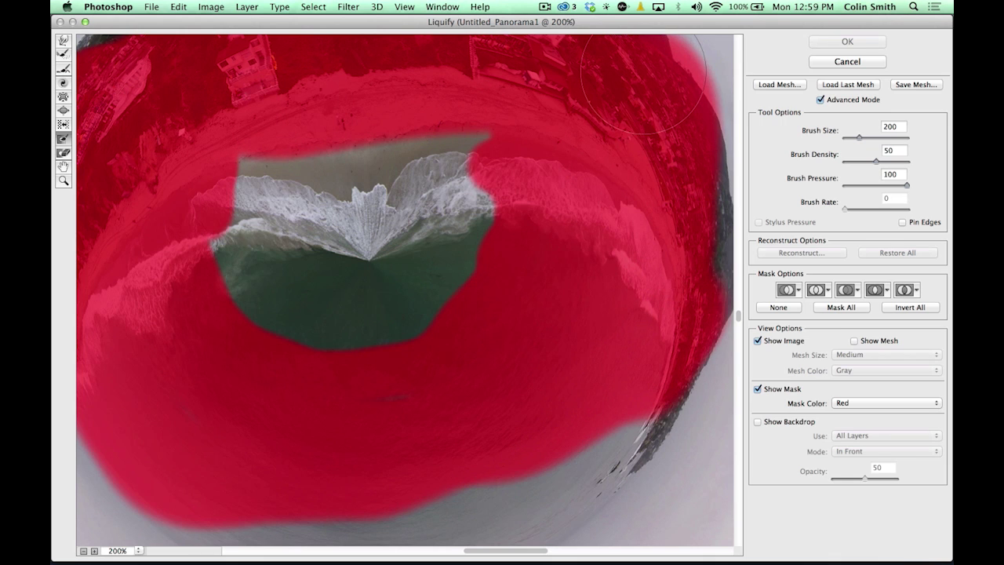
left_click(64, 43)
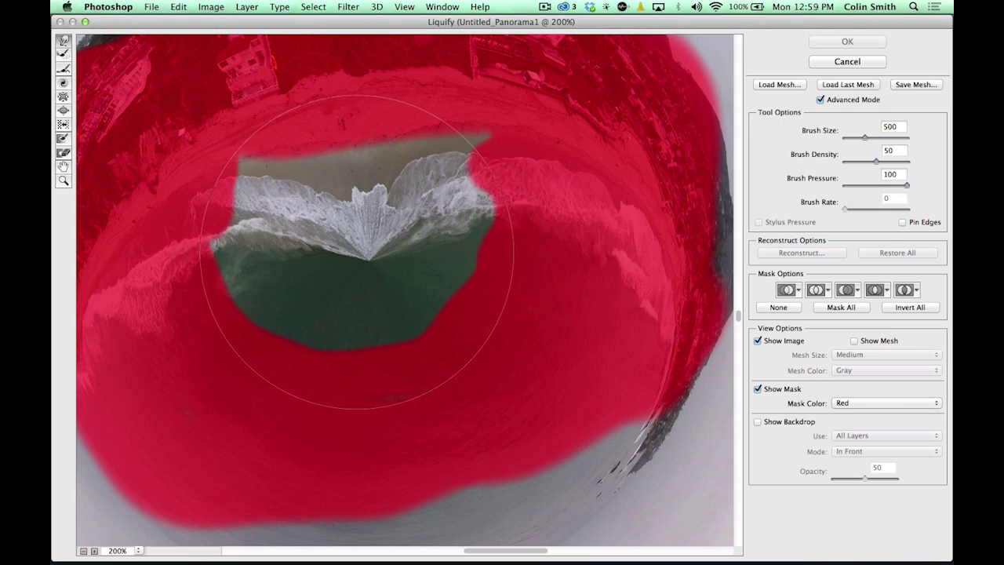
Push the central wave crest tip upward with progressively smaller Forward Warp strokes, then apply Liquify.
key("bracketleft")
key("bracketleft")
key("bracketleft")
key("bracketleft")
key("bracketleft")
key("bracketleft")
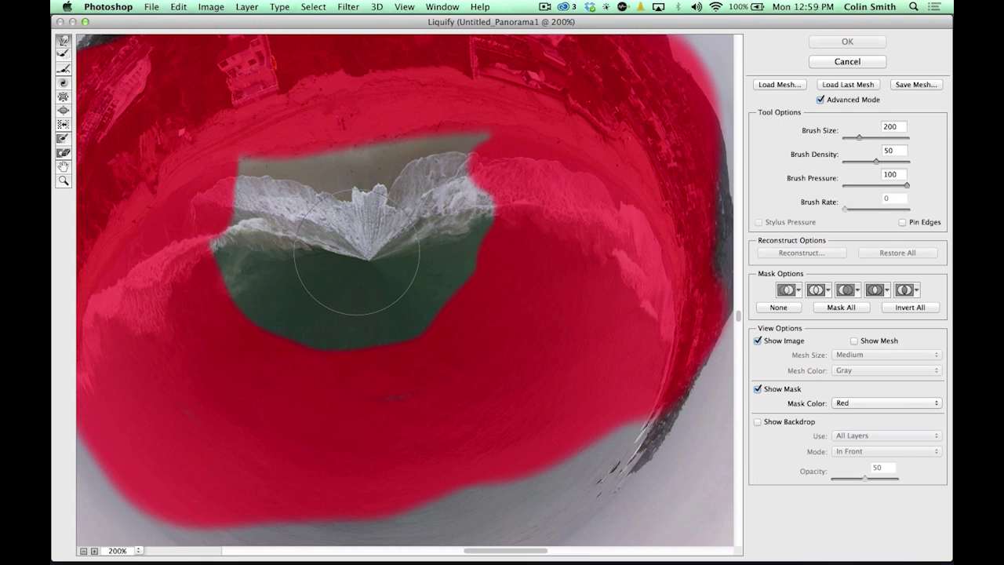
mouse_move(351, 248)
left_mouse_down()
mouse_move(362, 198)
mouse_move(405, 196)
mouse_move(394, 185)
mouse_move(340, 202)
mouse_move(332, 178)
mouse_move(358, 185)
left_mouse_up()
key("bracketleft")
key("bracketleft")
key("bracketleft")
key("bracketleft")
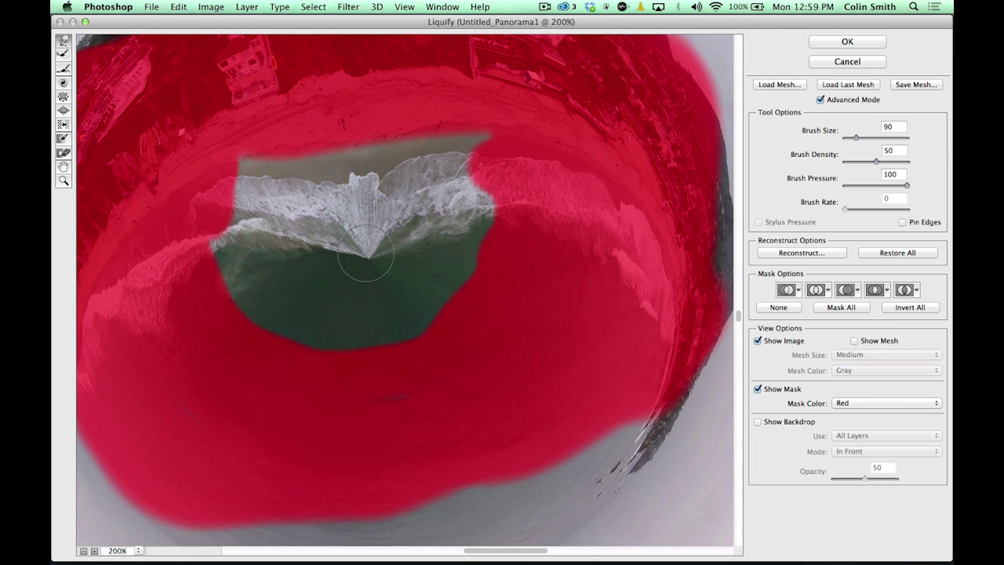
mouse_move(365, 252)
left_mouse_down()
mouse_move(400, 235)
mouse_move(330, 240)
mouse_move(337, 221)
mouse_move(328, 222)
mouse_move(394, 217)
left_mouse_up()
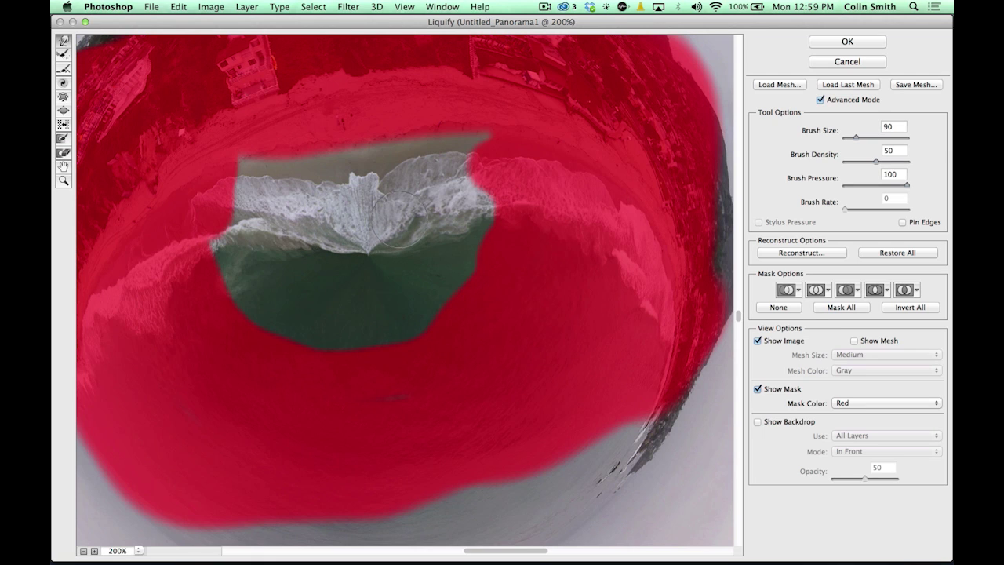
key("bracketleft")
key("bracketleft")
key("bracketleft")
left_click(865, 39)
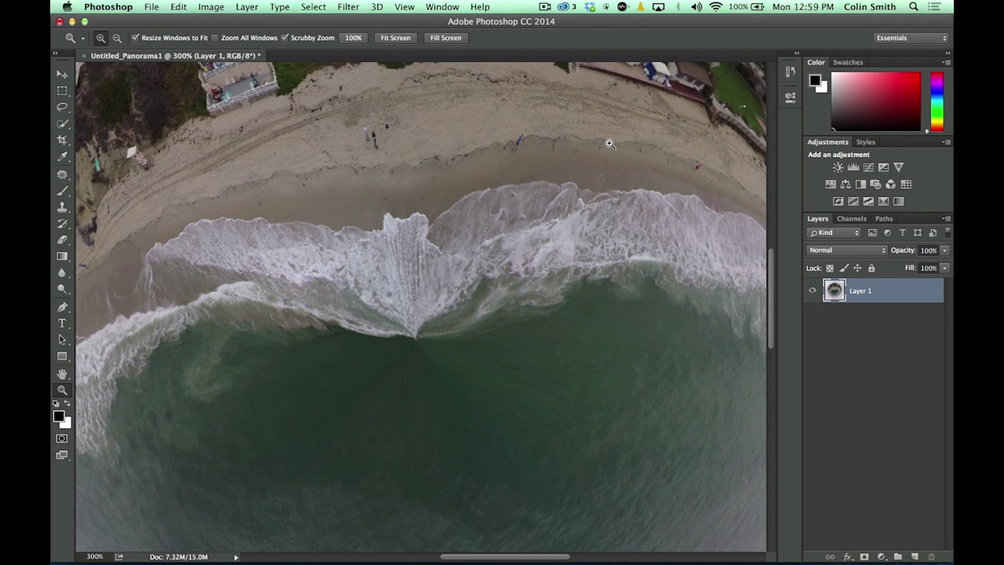
Fit the whole reshaped tiny planet on screen and bring up the Filter menu.
key("super+0")
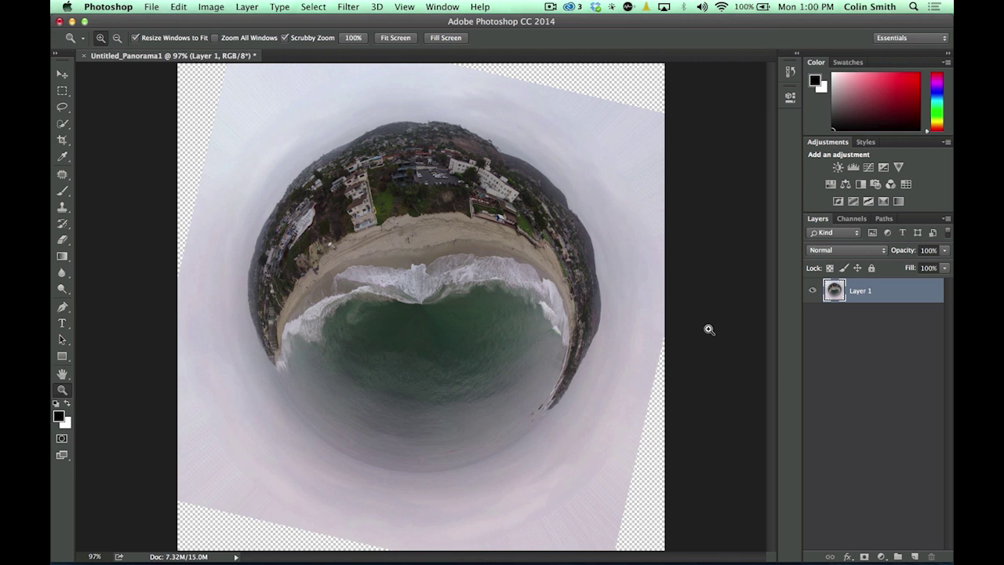
left_click(347, 5)
mouse_move(367, 171)
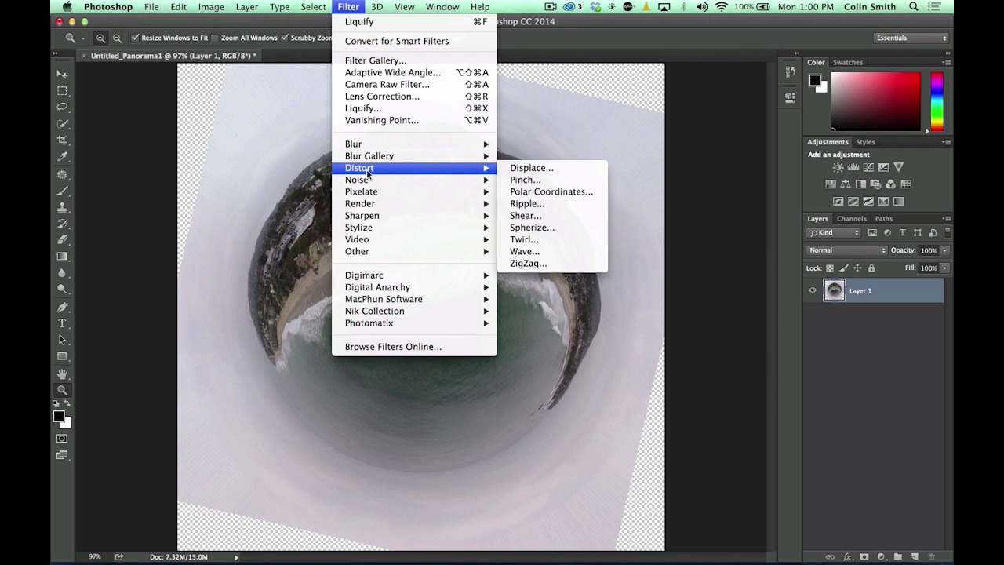
In Camera Raw Filter, adjust temperature and blacks, raise Exposure to +0.45, Shadows to +41.
left_click(381, 85)
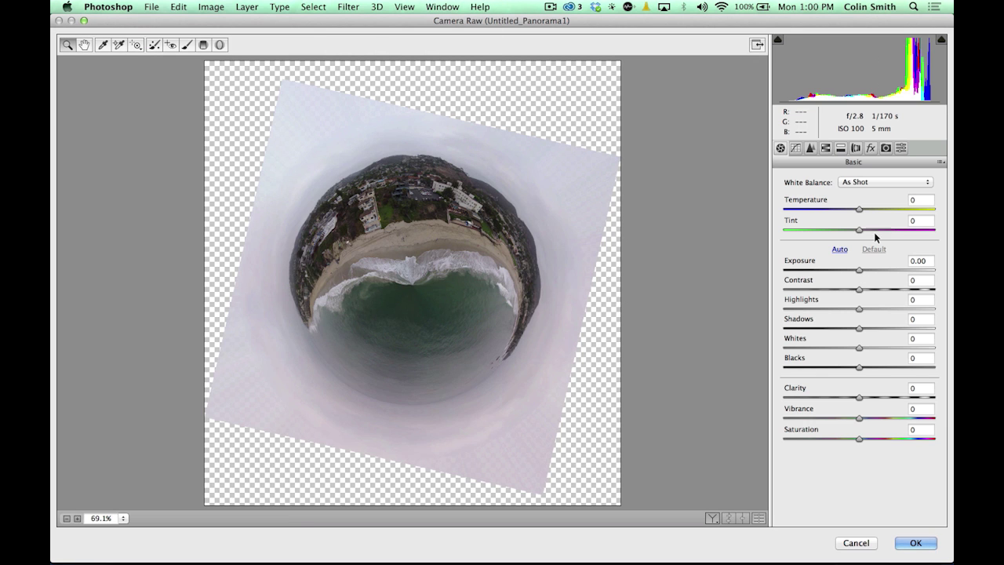
left_click_drag(860, 208, 869, 205)
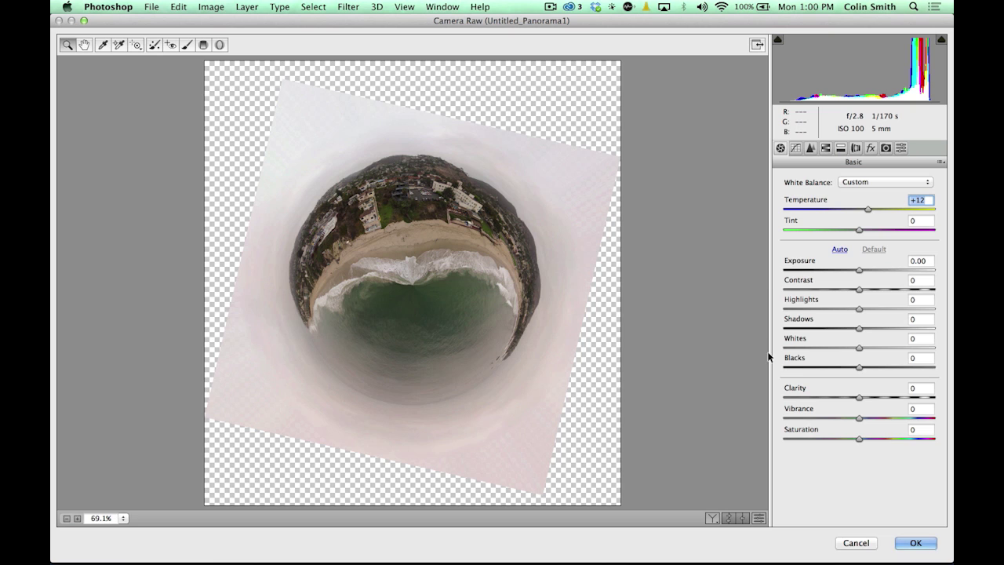
left_click_drag(857, 367, 891, 347)
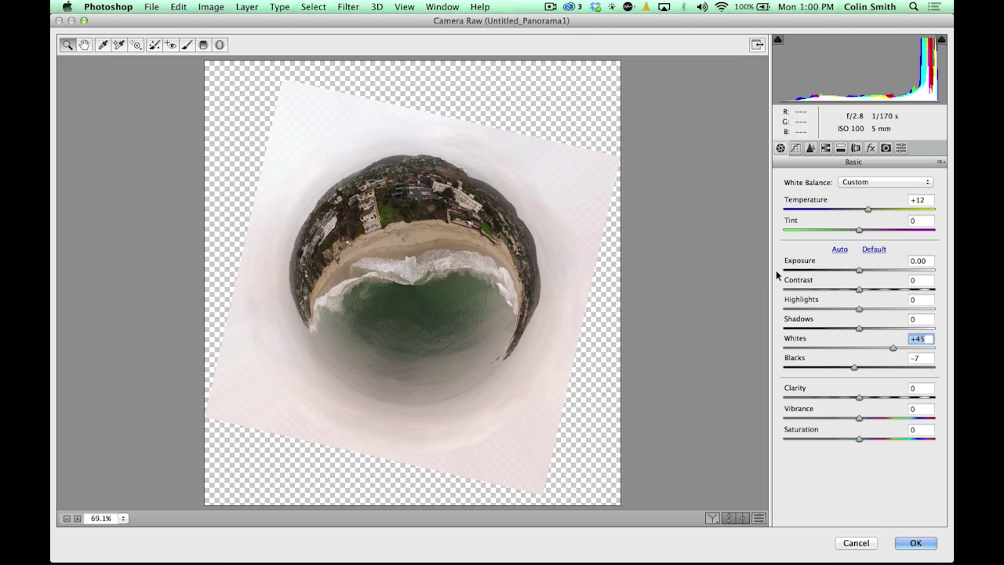
left_click_drag(859, 272, 864, 271)
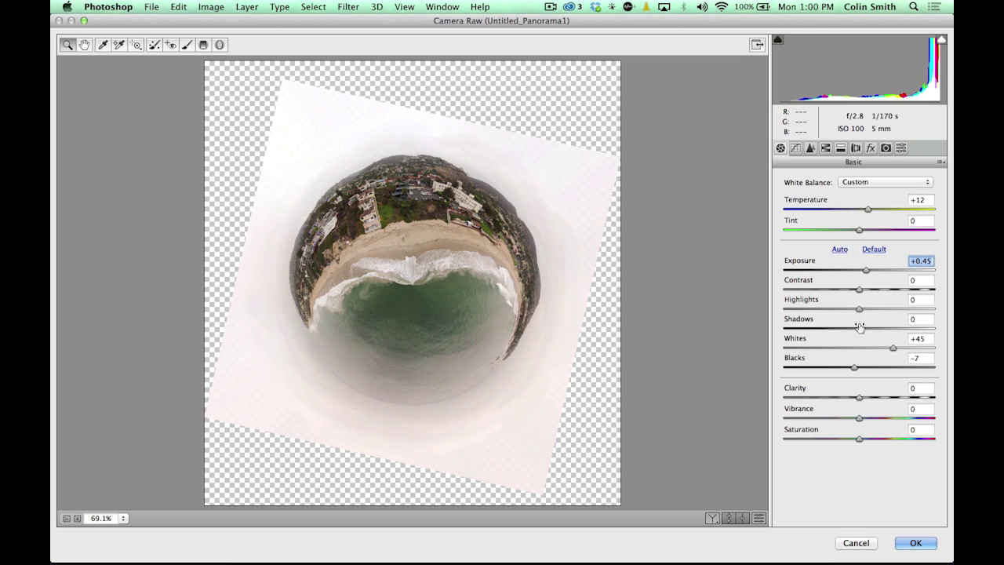
left_click_drag(858, 327, 902, 330)
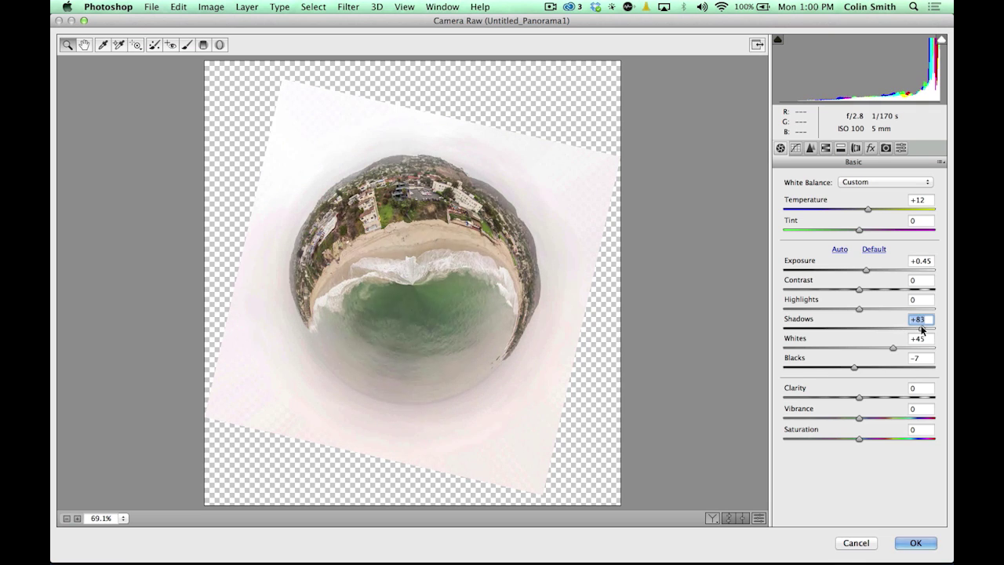
left_click_drag(922, 329, 913, 330)
left_click(888, 328)
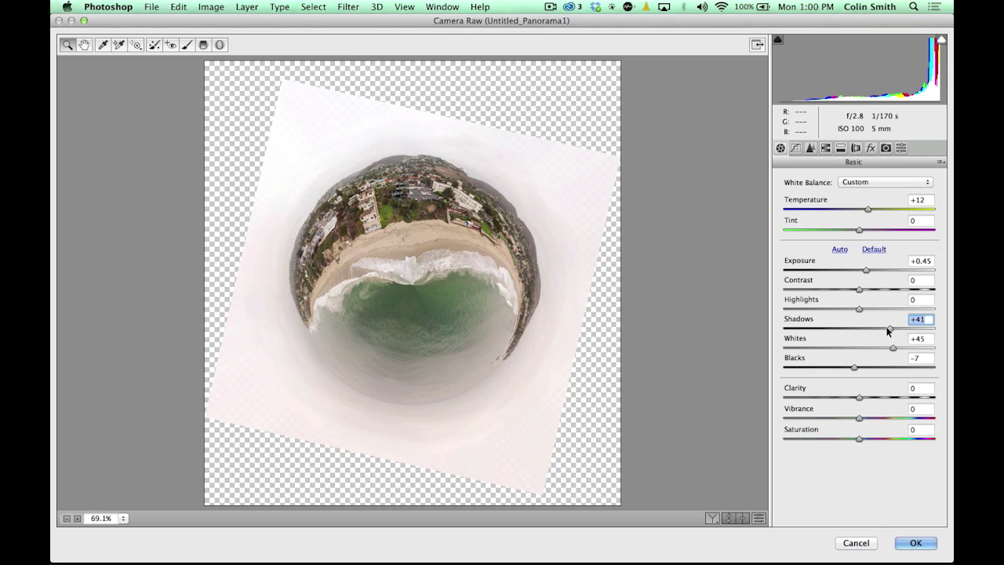
Set Highlights -56, deepen blacks, Clarity +20, cool temperature, sample beach white balance, and apply.
left_click_drag(855, 310, 816, 310)
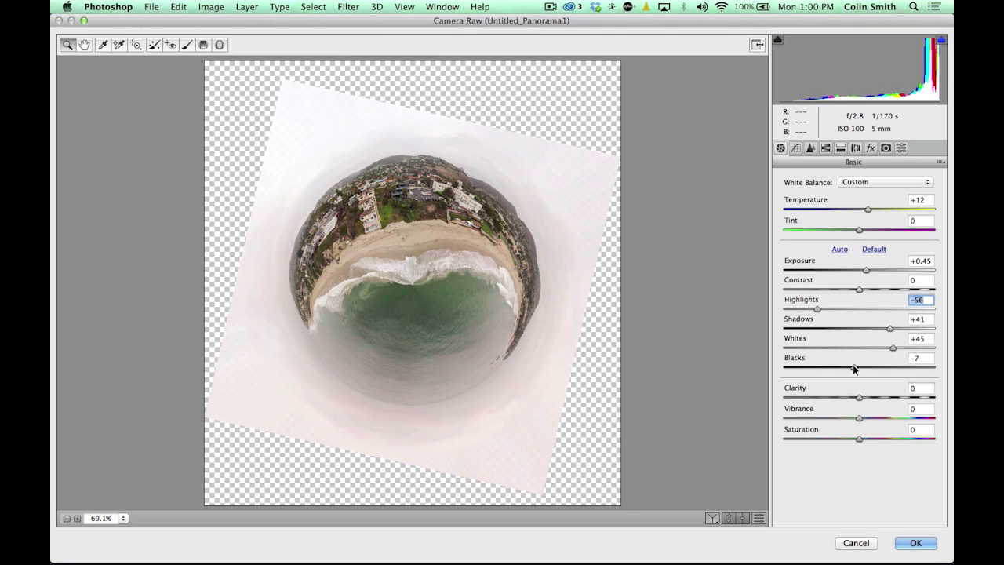
left_click_drag(854, 368, 846, 369)
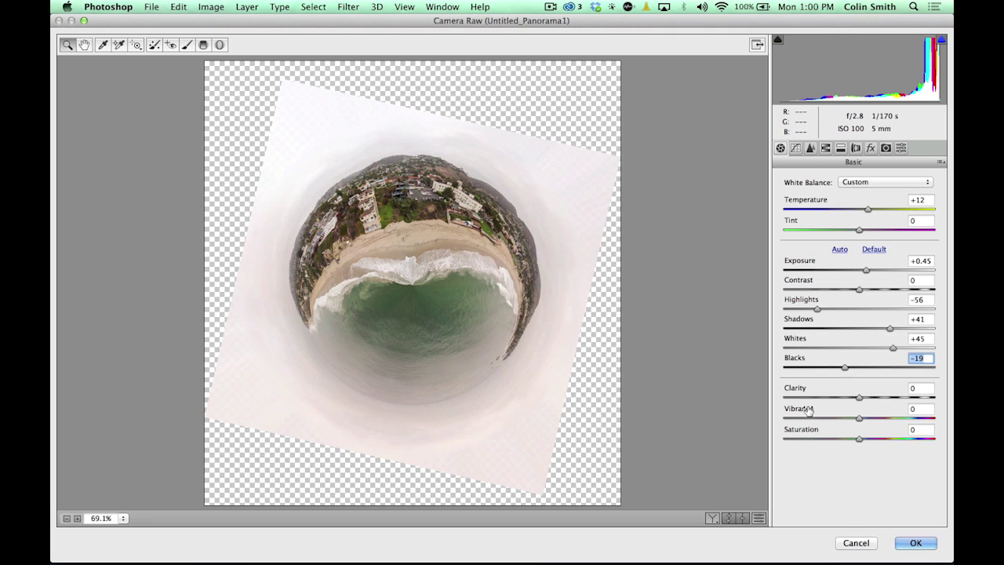
left_click_drag(858, 399, 900, 414)
left_click(859, 420)
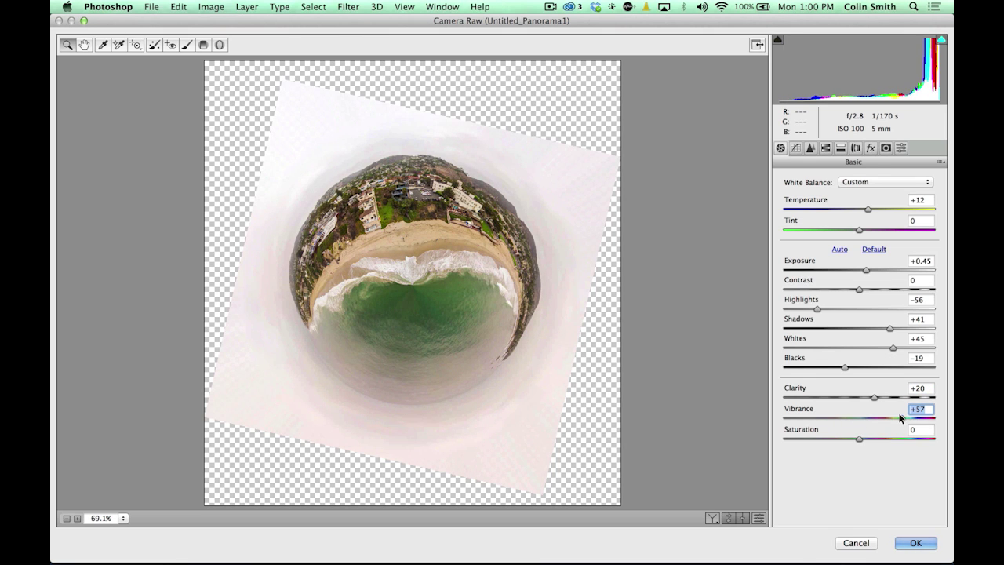
left_click_drag(868, 209, 863, 208)
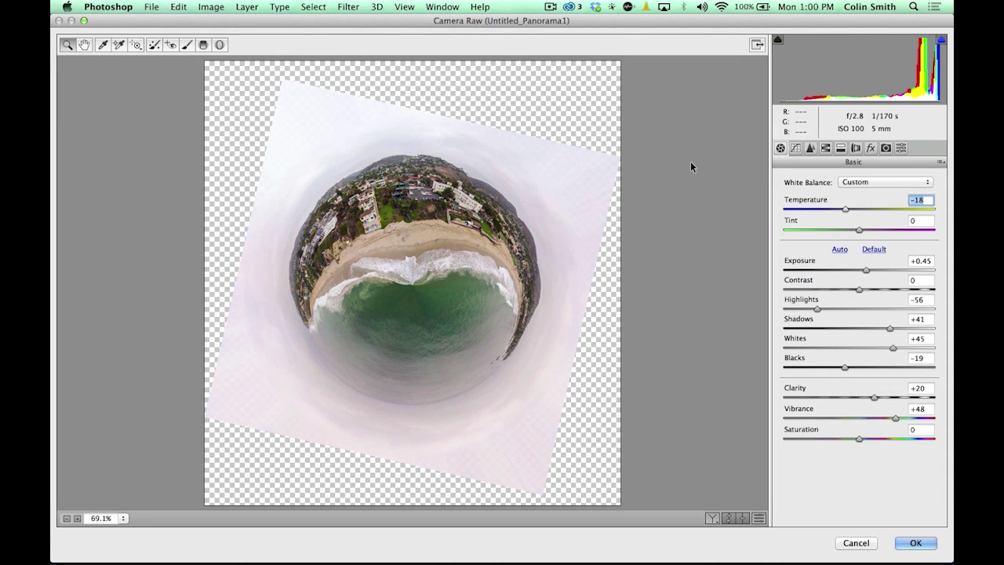
left_click(102, 46)
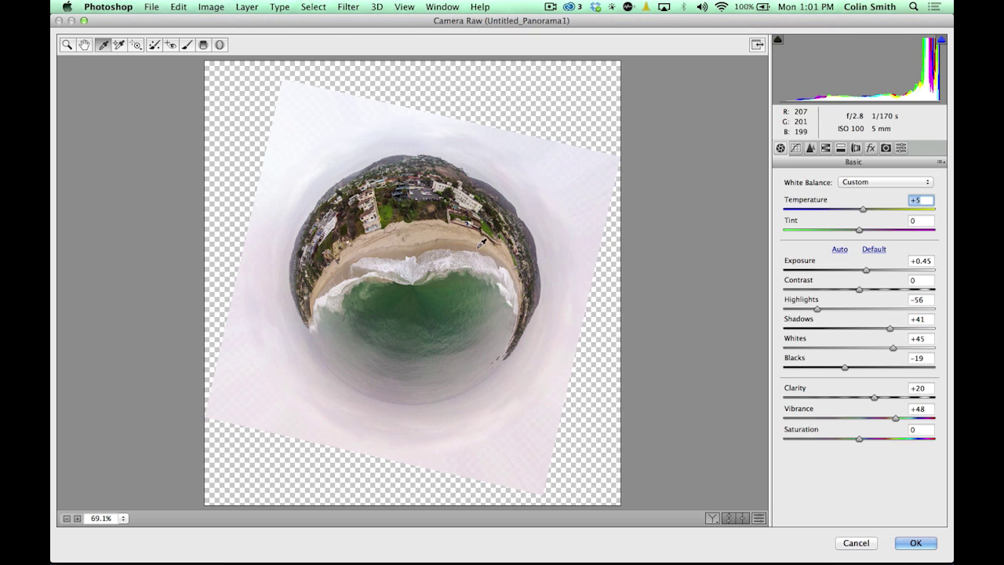
left_click(471, 202)
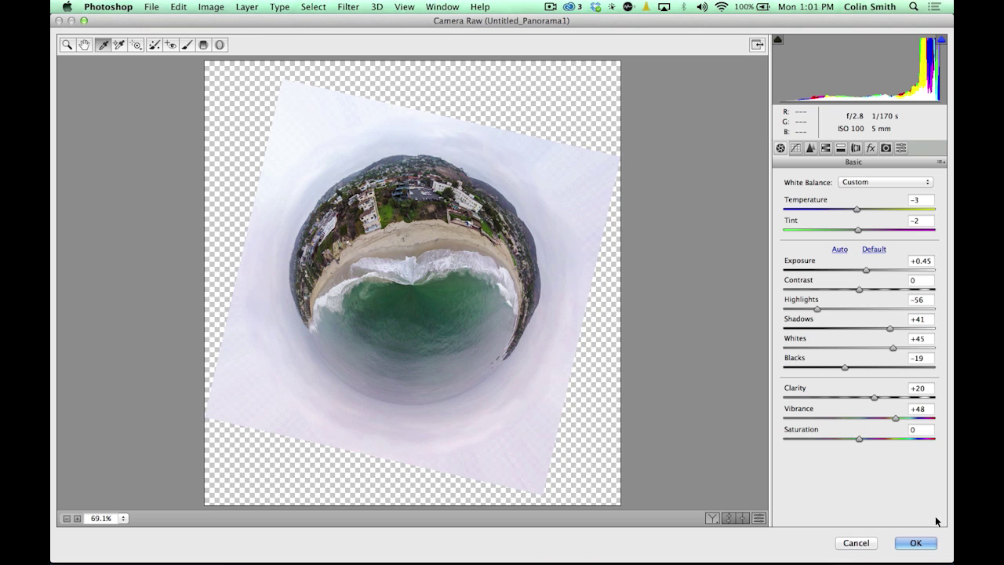
left_click(917, 542)
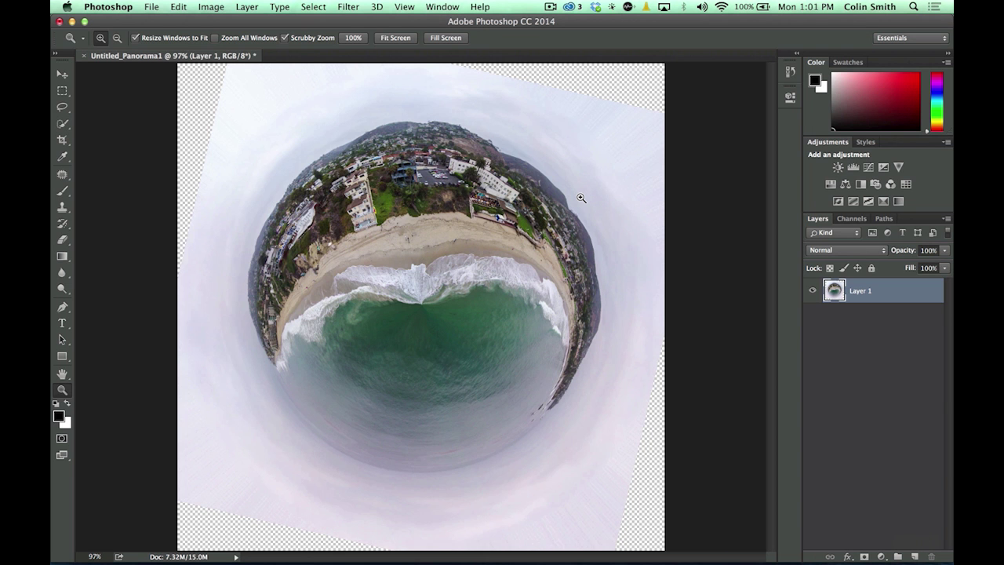
left_click(590, 235)
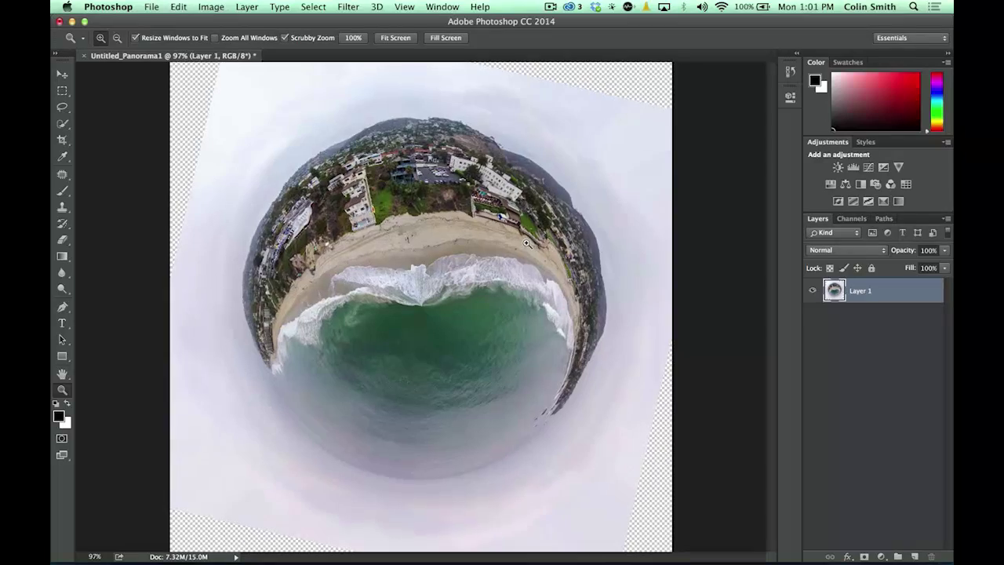
left_click(557, 246)
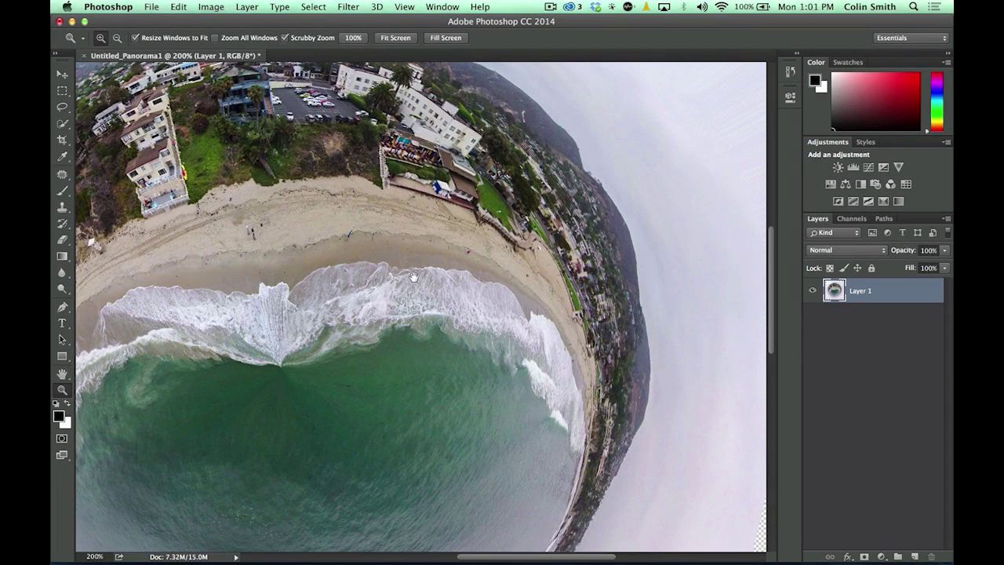
left_click_drag(413, 277, 665, 253)
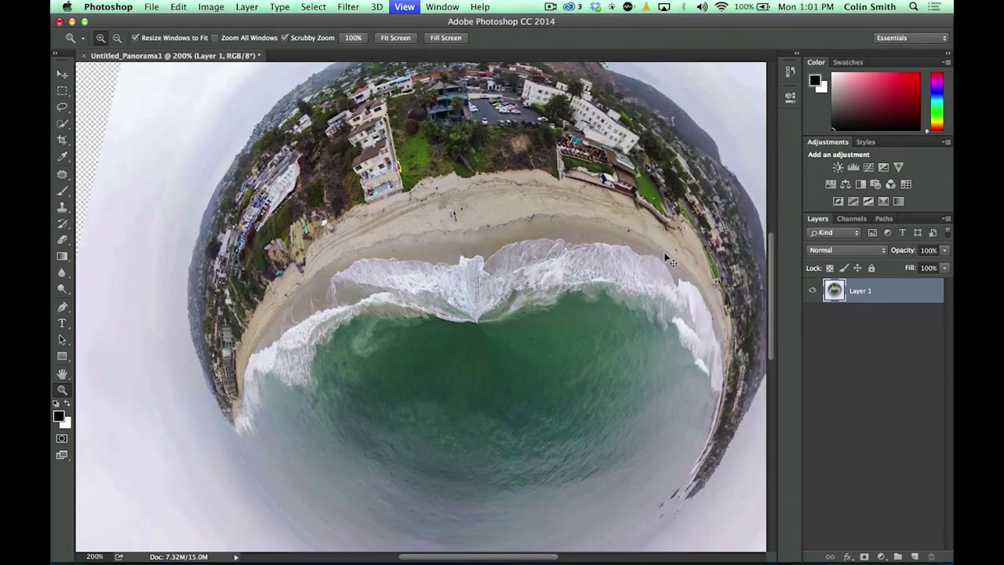
key("super+0")
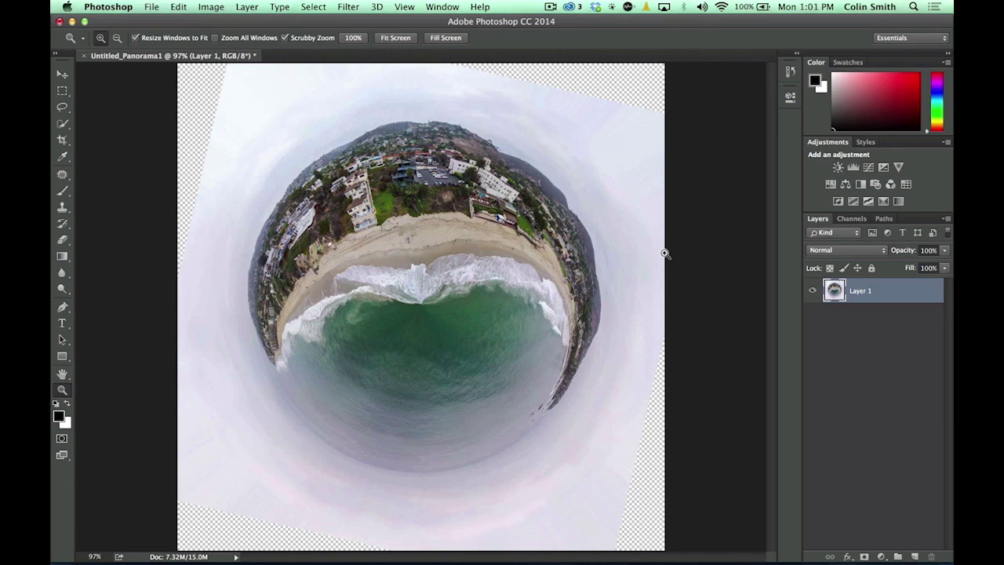